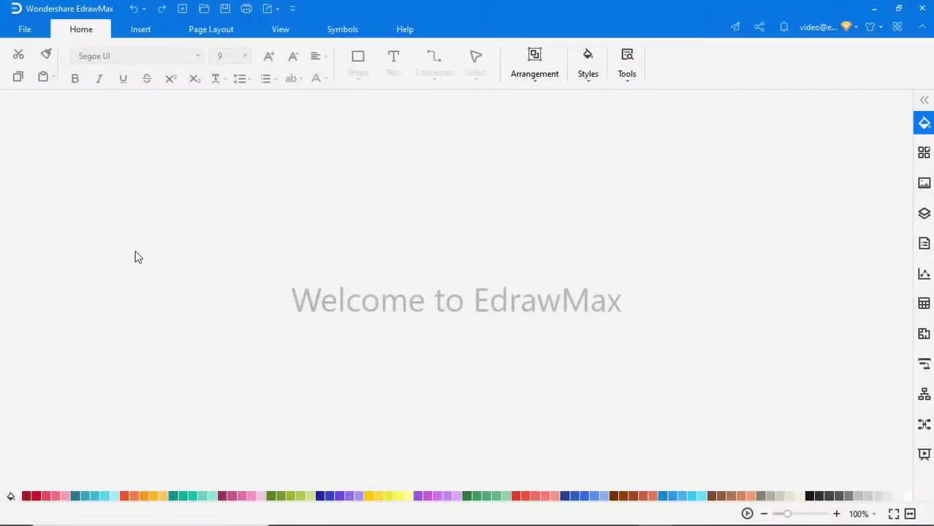
Step: Browse the Flowchart category templates, including Credit Card Approval Process and the blank option
left_click(25, 31)
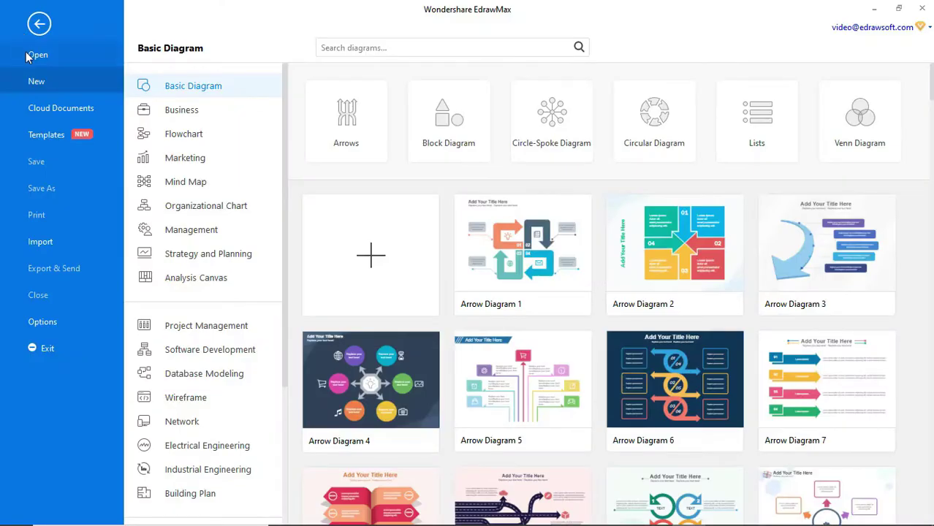
left_click(186, 132)
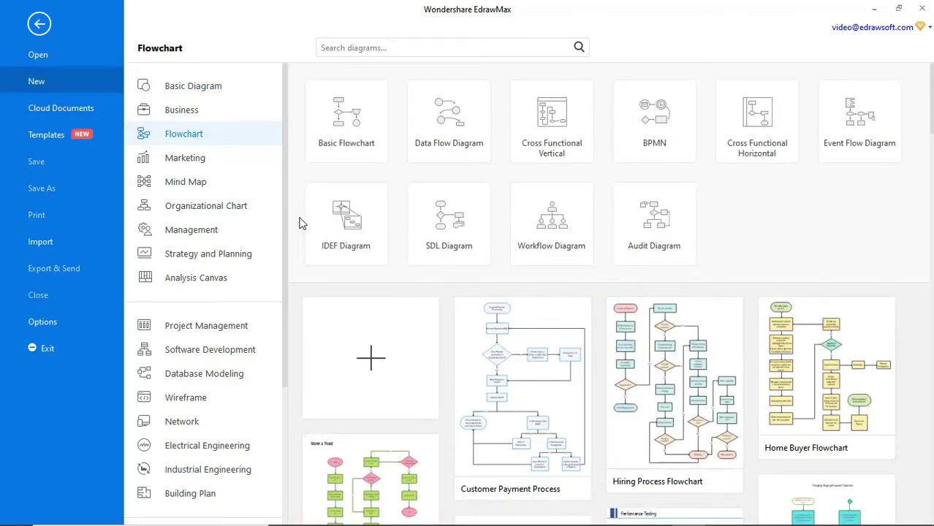
scroll(587, 320, "down", 5)
scroll(838, 404, "down", 5)
scroll(839, 404, "down", 2)
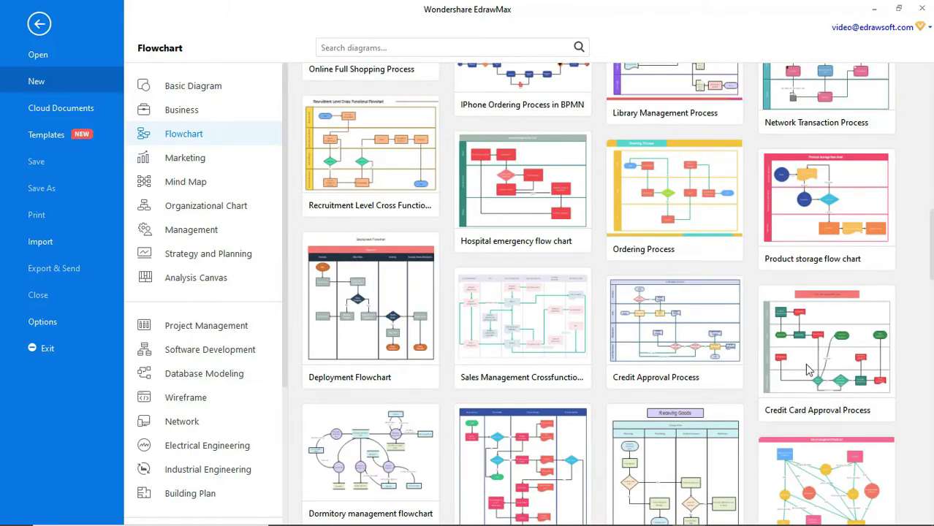
scroll(833, 375, "up", 5)
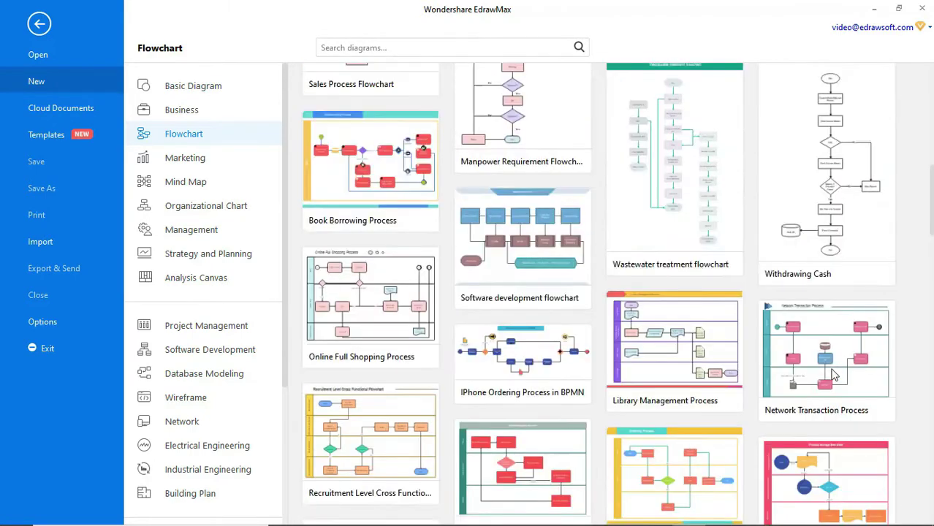
scroll(834, 375, "up", 5)
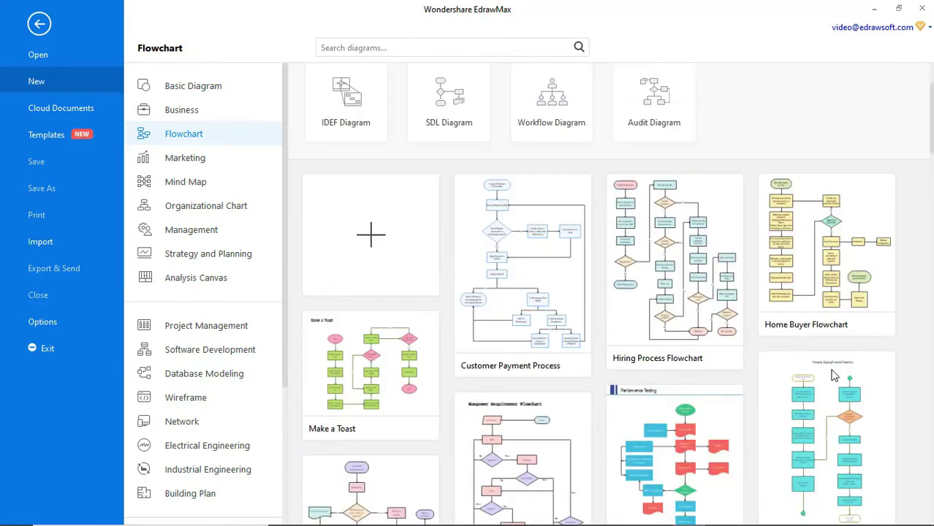
Step: Start a blank drawing and load the Flowchart > Cross Functional Horizontal shape library
left_click(371, 252)
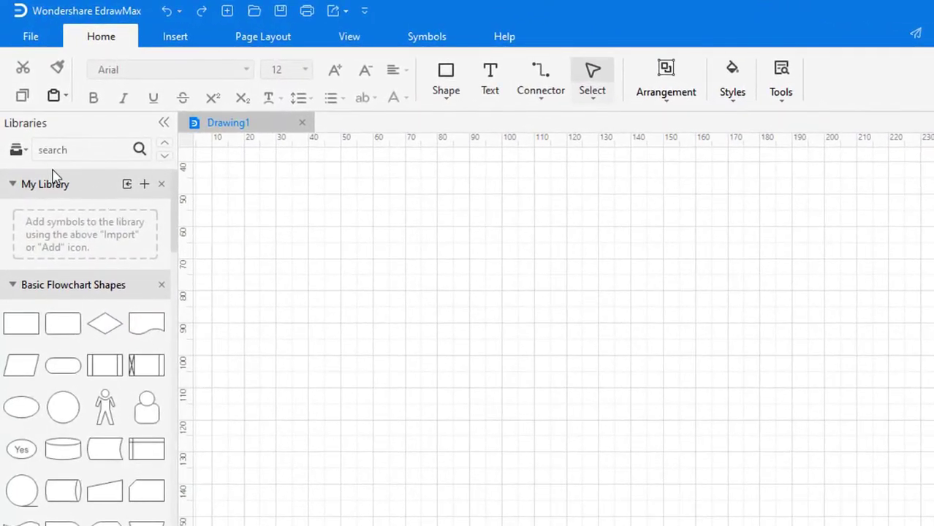
left_click(18, 155)
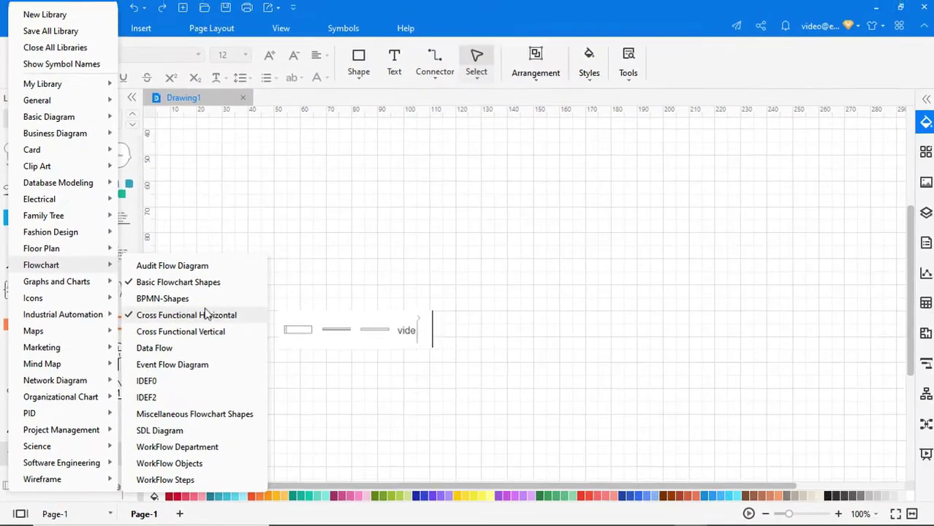
left_click(208, 313)
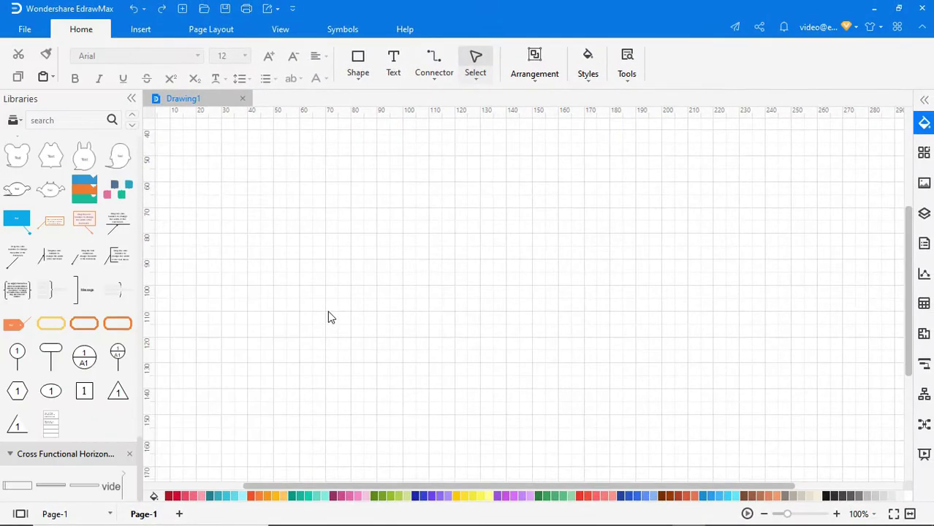
Step: Drop a horizontal swimlane pool on the canvas and set its Swimlane count to 4
mouse_move(22, 486)
left_mouse_down()
mouse_move(362, 307)
mouse_move(456, 232)
left_mouse_up()
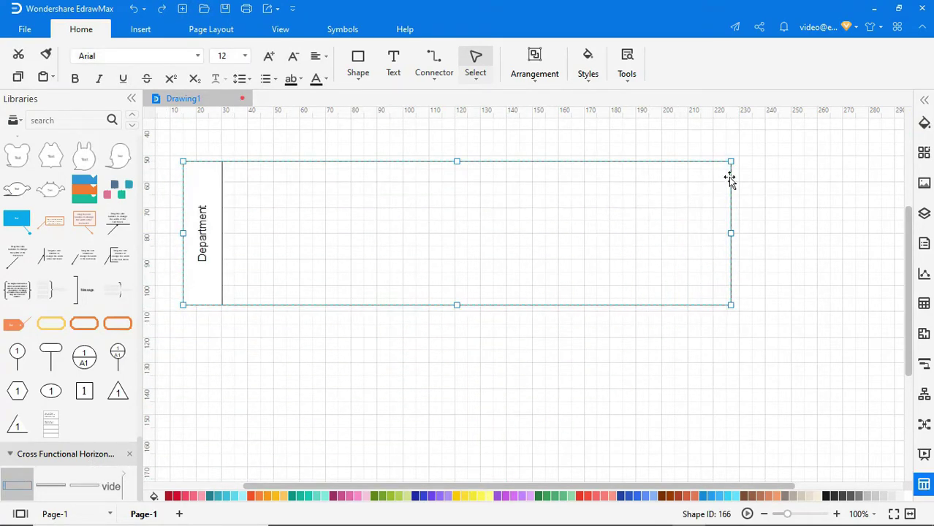
left_click(925, 100)
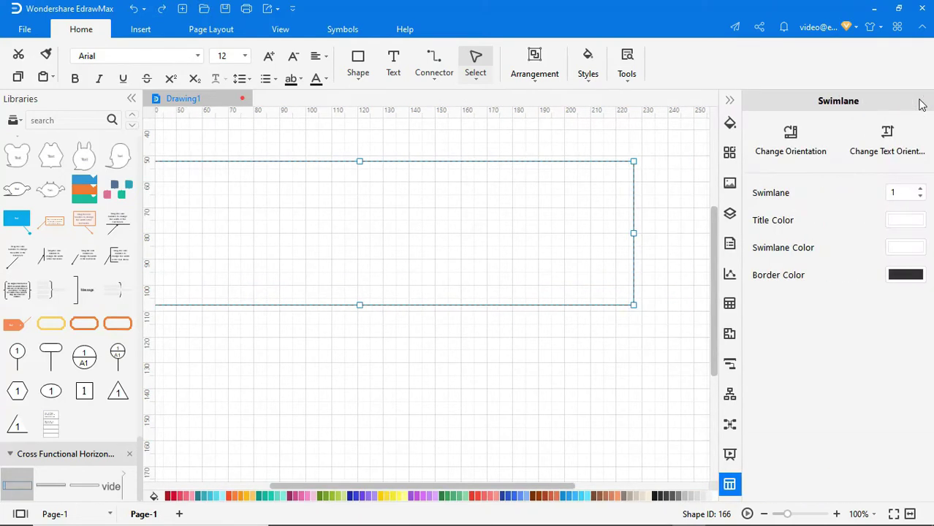
left_click(922, 189)
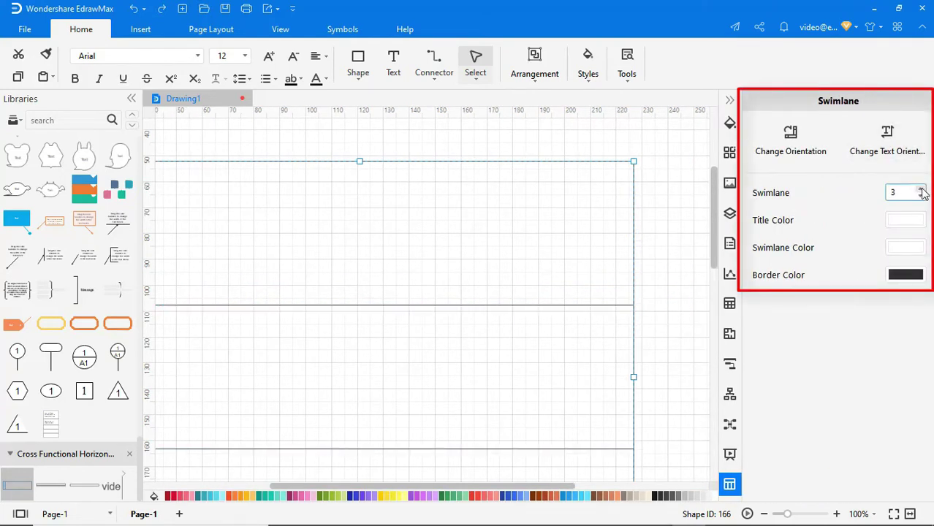
left_click(730, 100)
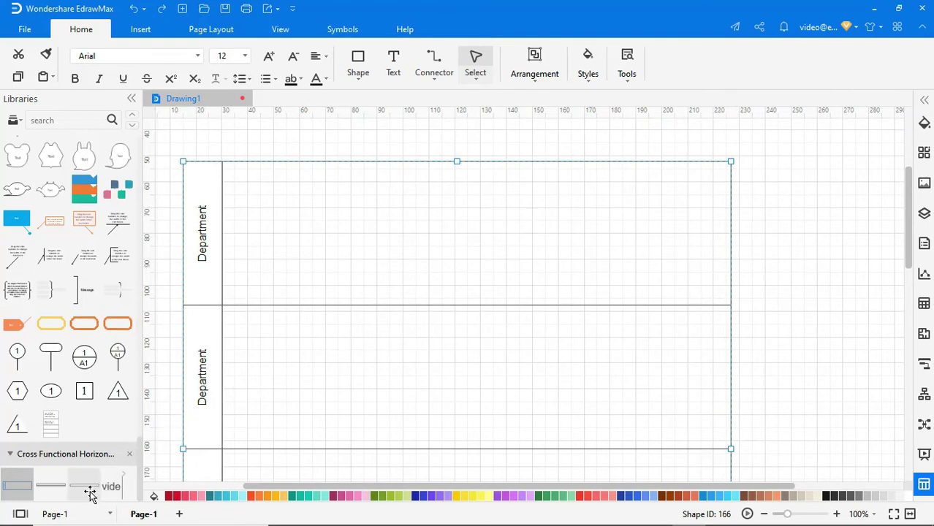
Step: Add a title bar above the pool reading 'Credit Card Approval Process'
mouse_move(84, 485)
left_mouse_down()
mouse_move(401, 141)
mouse_move(509, 130)
left_mouse_up()
double_click(511, 139)
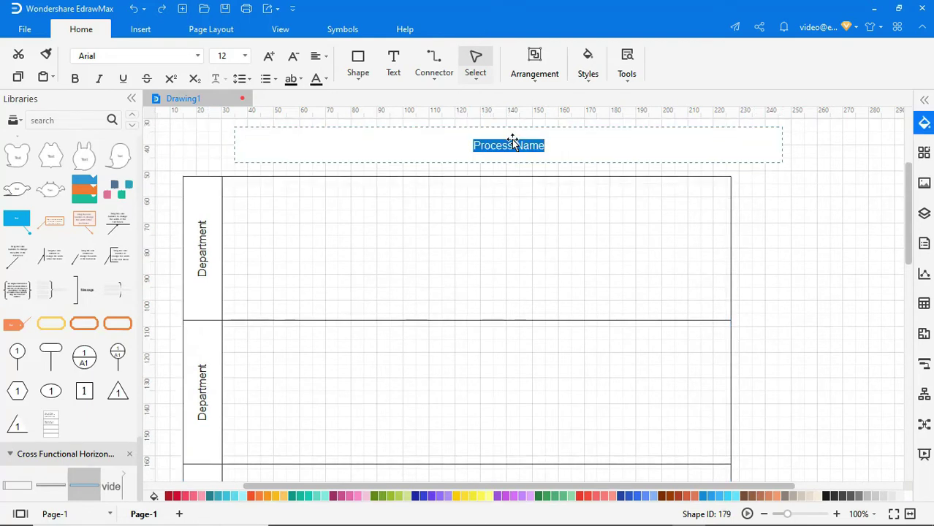
type("Credit Card Approval Proce")
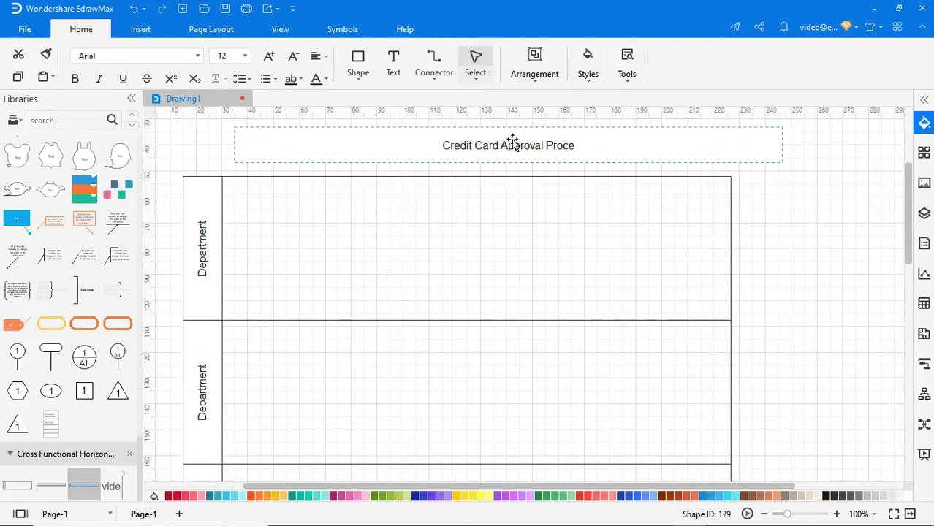
type("ss")
Step: Name the four lanes Customer, Sales, Management and Credit Department
double_click(202, 249)
type("Customer")
double_click(202, 388)
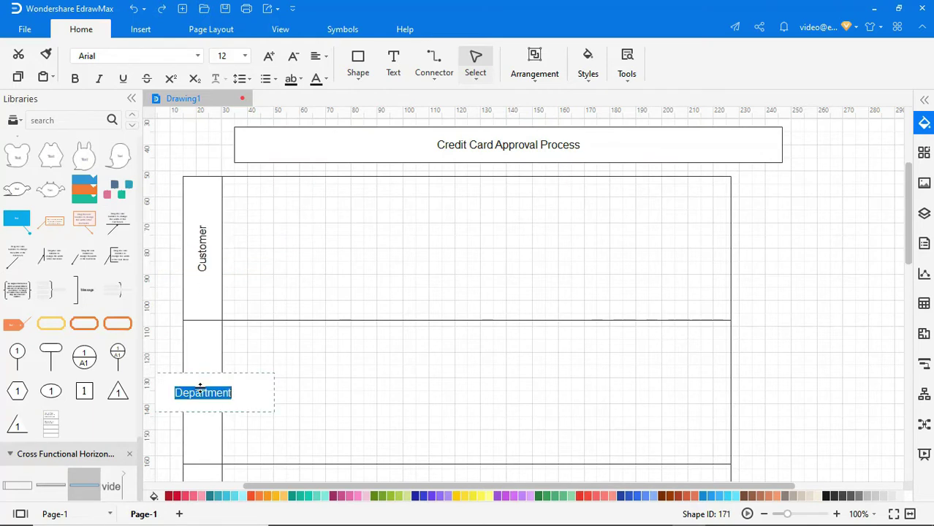
type("Sales")
scroll(245, 435, "down", 2)
double_click(202, 425)
type("Mana")
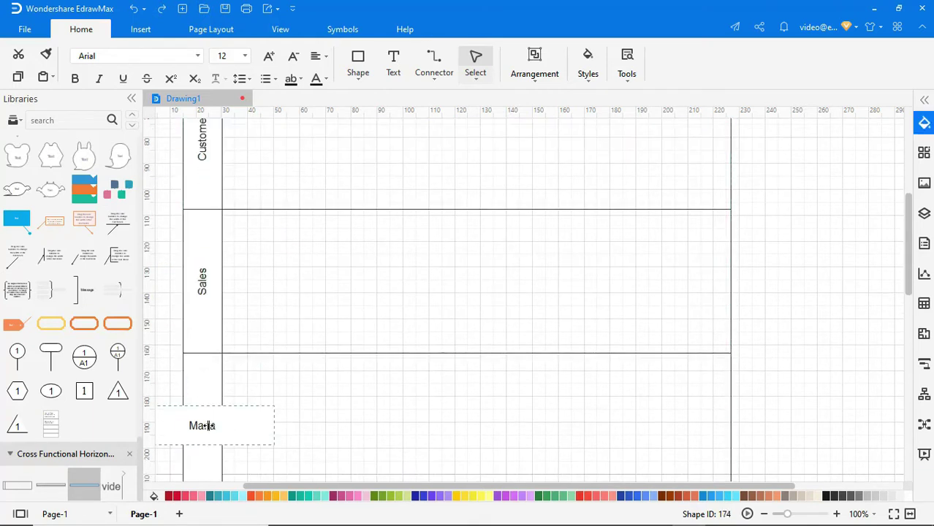
type("gement")
scroll(276, 461, "down", 1)
scroll(277, 460, "down", 2)
double_click(209, 419)
type("Cred")
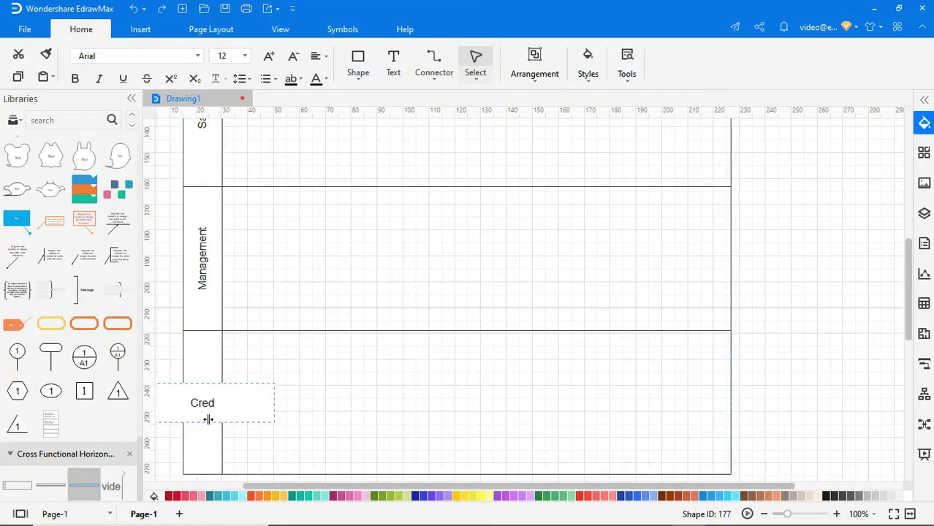
type("it Department")
left_click(240, 437)
scroll(240, 438, "up", 5)
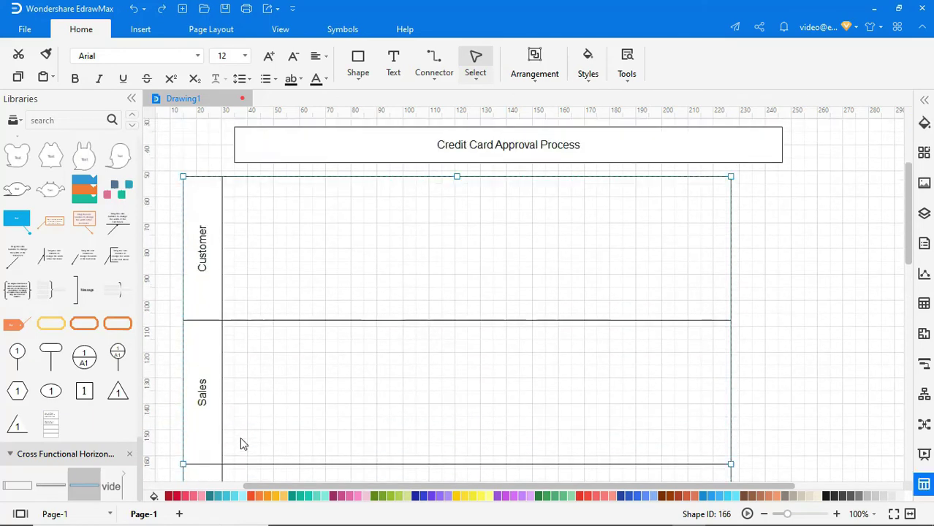
scroll(103, 408, "up", 1)
scroll(103, 408, "up", 5)
scroll(102, 407, "up", 5)
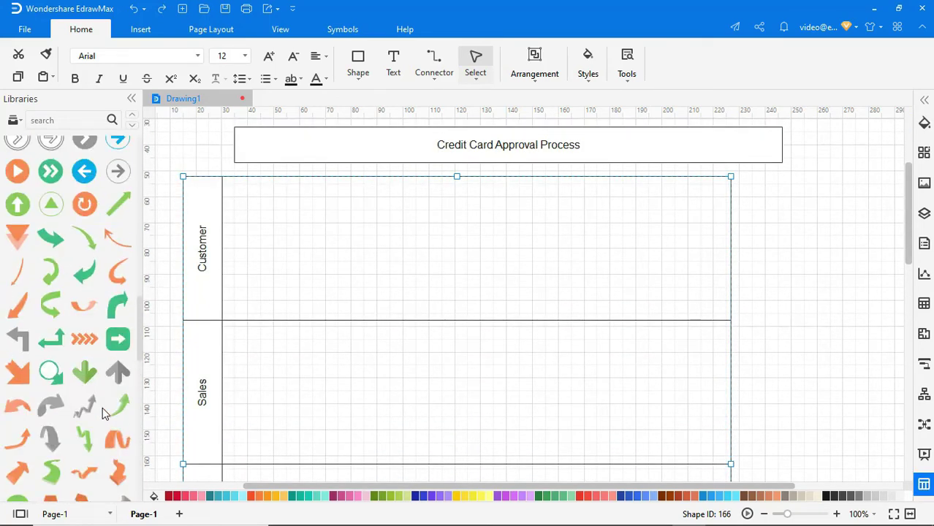
scroll(102, 407, "up", 5)
scroll(103, 408, "up", 5)
scroll(103, 407, "up", 5)
scroll(102, 407, "up", 5)
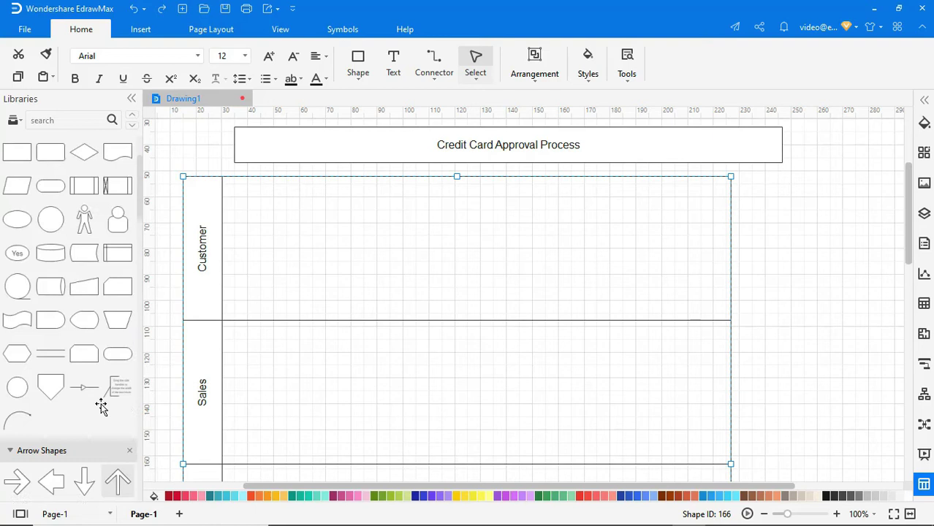
scroll(102, 407, "up", 5)
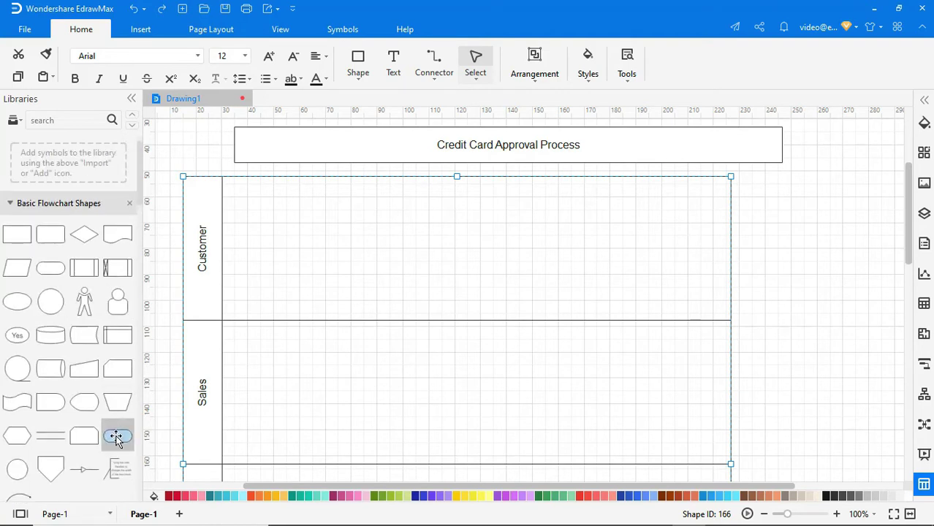
Step: Add a Sales Call terminator in Sales, connected up to a 'Customer Buys Product' box
left_click_drag(116, 438, 292, 386)
type("Sales")
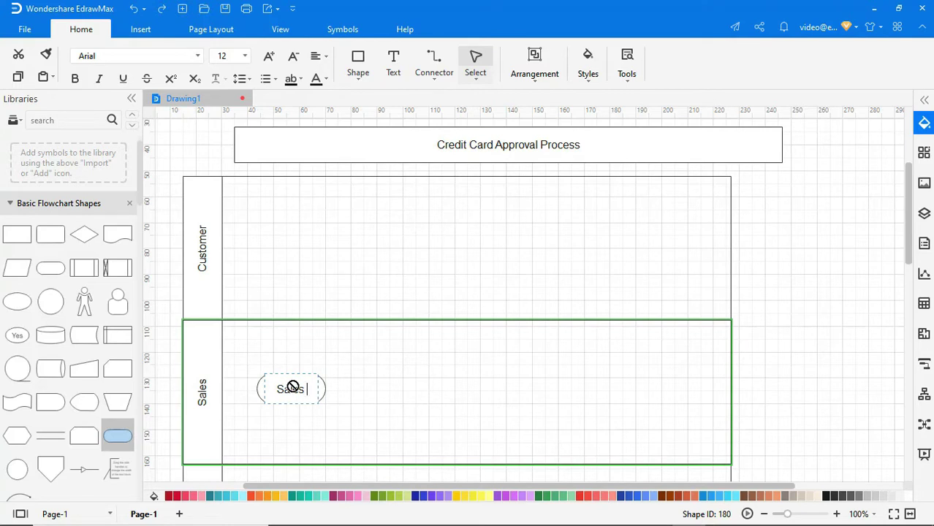
type("Call")
left_click(434, 73)
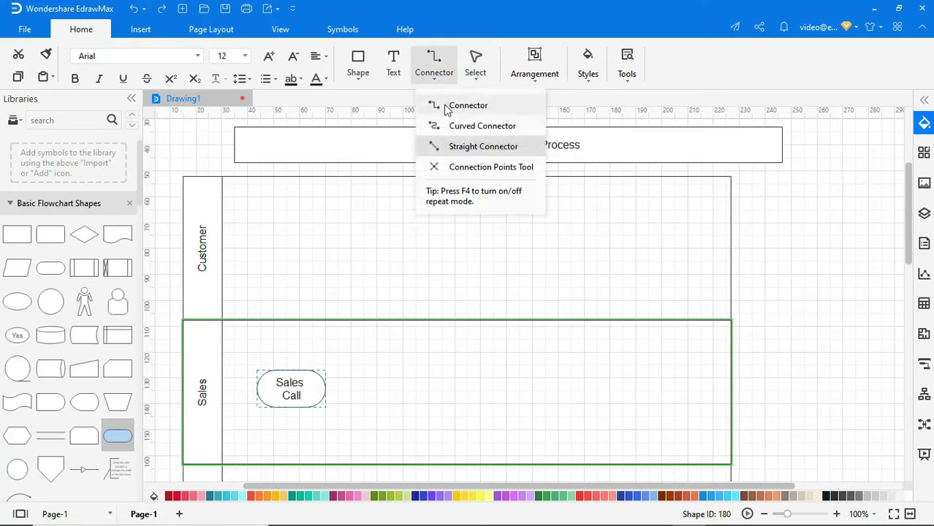
left_click(451, 147)
mouse_move(292, 371)
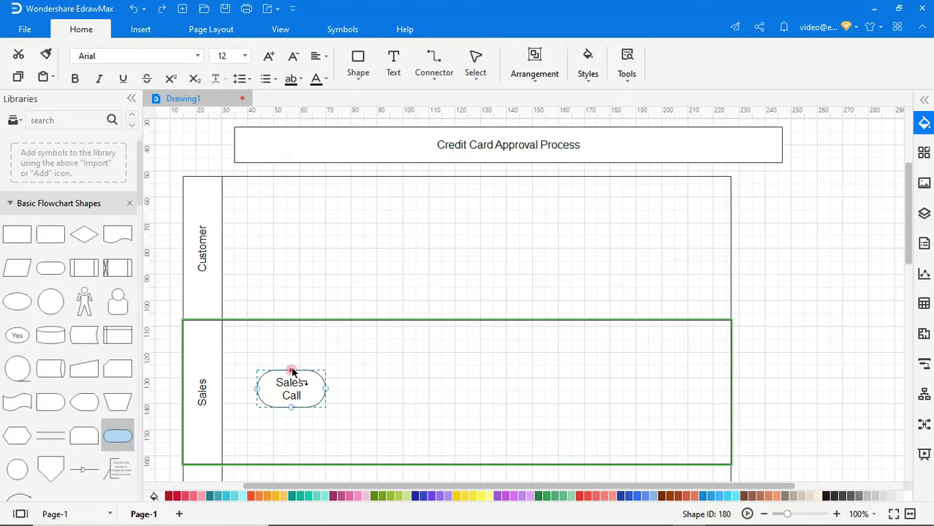
left_click_drag(292, 370, 291, 283)
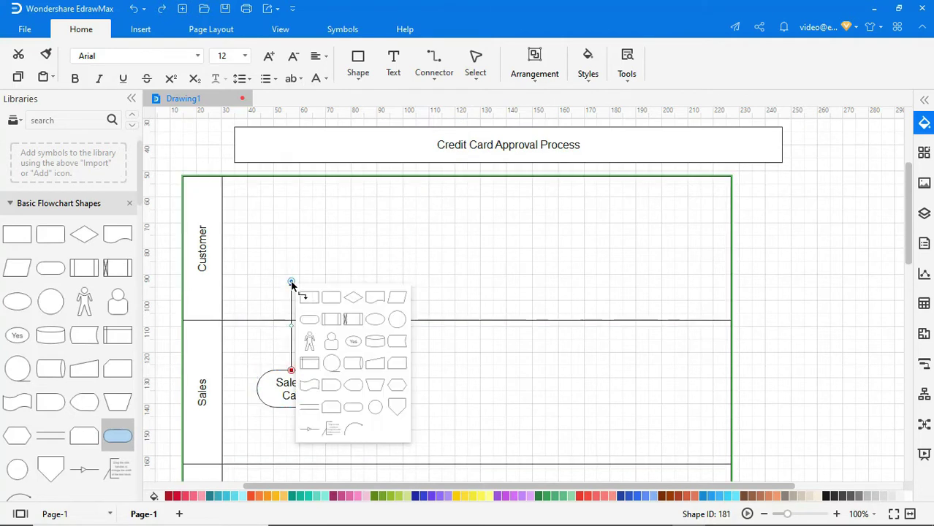
left_click(307, 298)
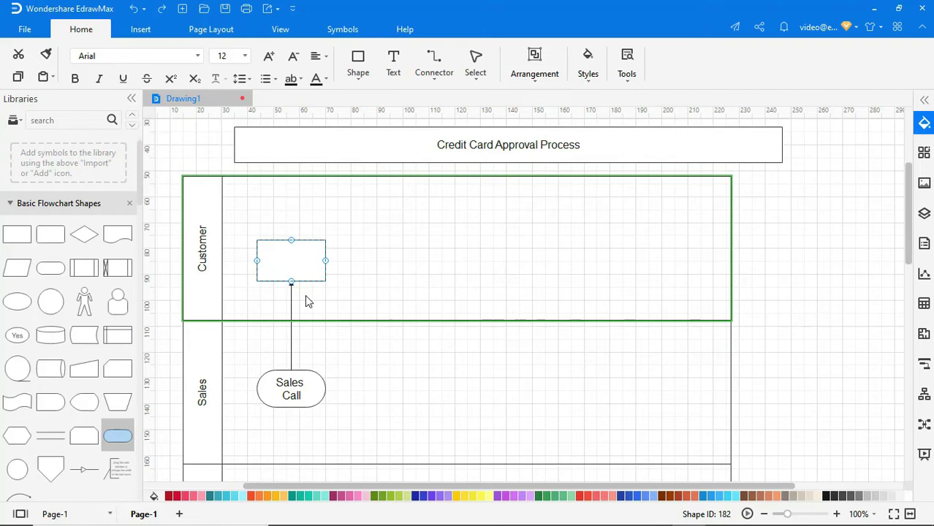
type("Cus")
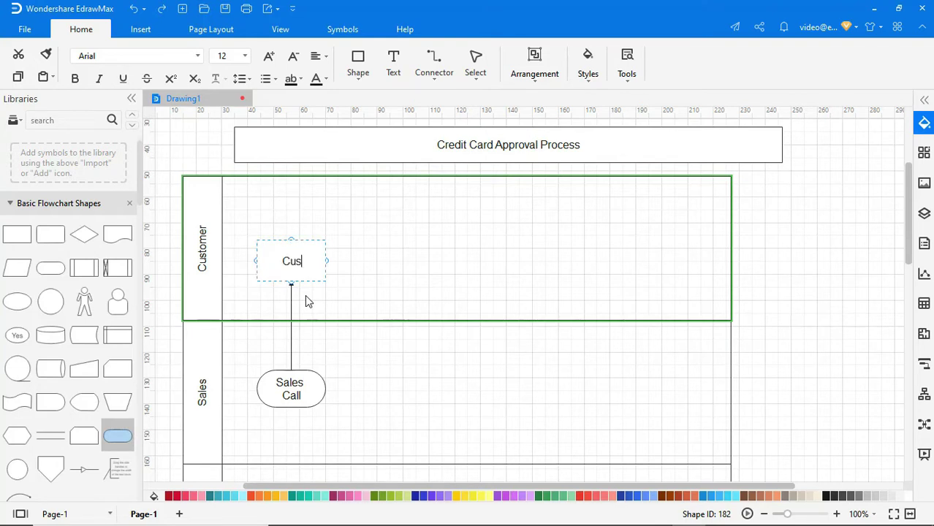
type("tomer ")
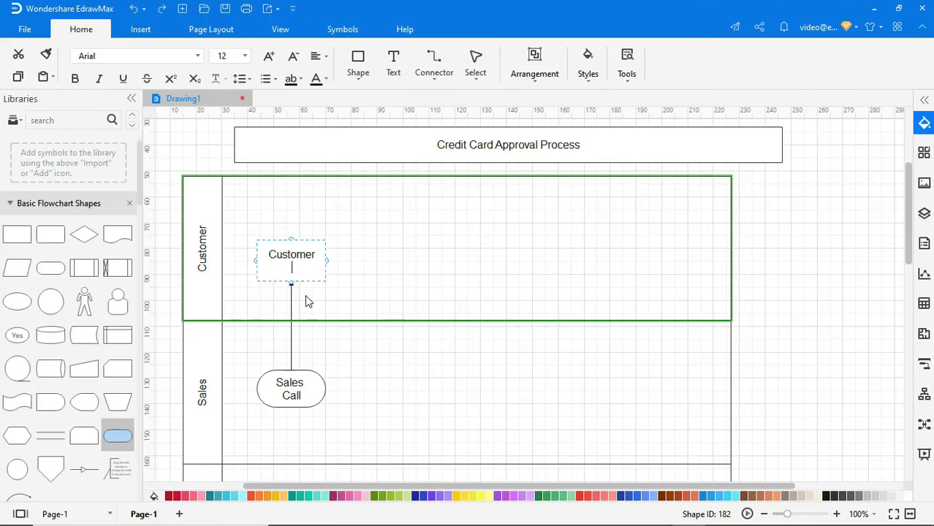
type("Buys Pr")
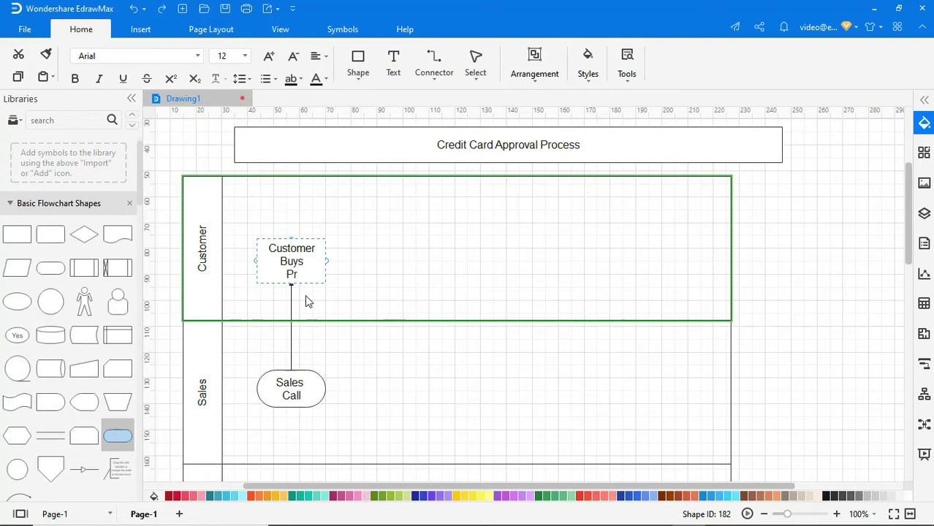
type("oduct")
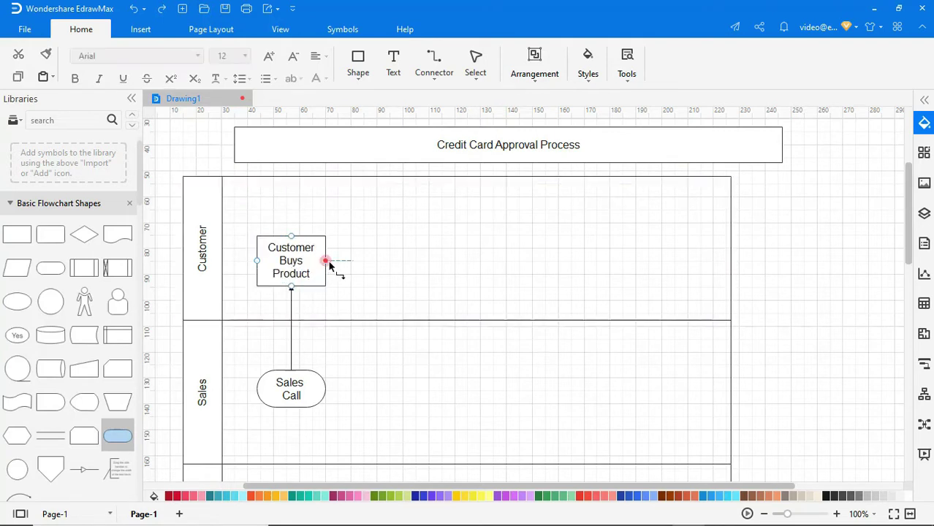
Step: Add a Credit form document beside Customer Buys Product and an Order Entry box below it
left_click_drag(327, 261, 374, 261)
left_click(456, 286)
type("Credit form")
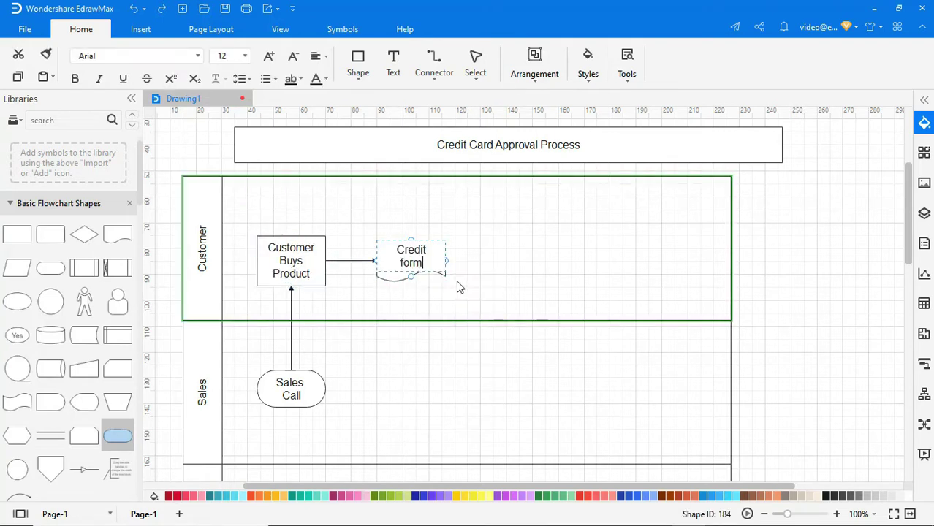
left_click(458, 287)
left_click_drag(411, 278, 412, 369)
left_click(425, 372)
type("Or")
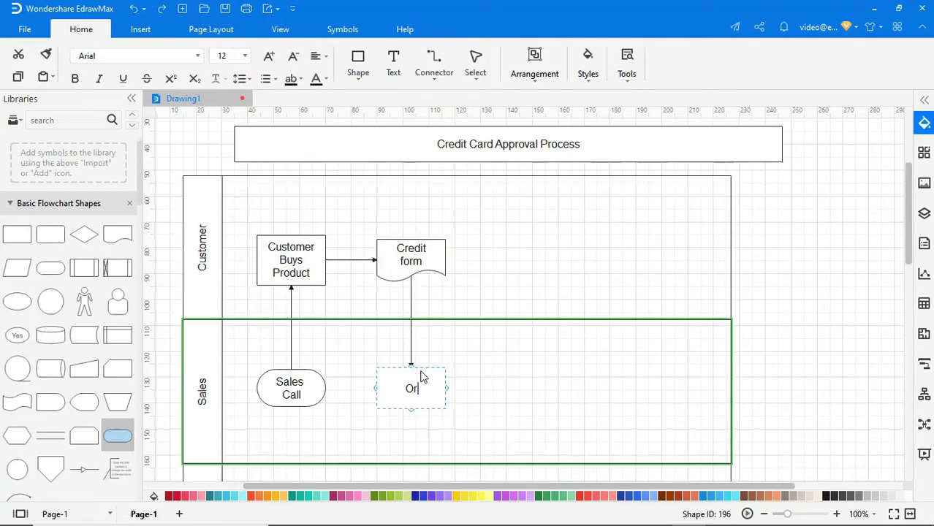
type("der Entry")
Step: Link Sales Call to Order Entry, then add an Order form document and Credit Check decision
left_click_drag(327, 388, 375, 389)
mouse_move(446, 388)
left_mouse_down()
mouse_move(480, 388)
mouse_move(516, 404)
left_mouse_up()
left_click(557, 378)
type("Order form")
scroll(515, 403, "down", 3)
left_click(573, 377)
type("Cr")
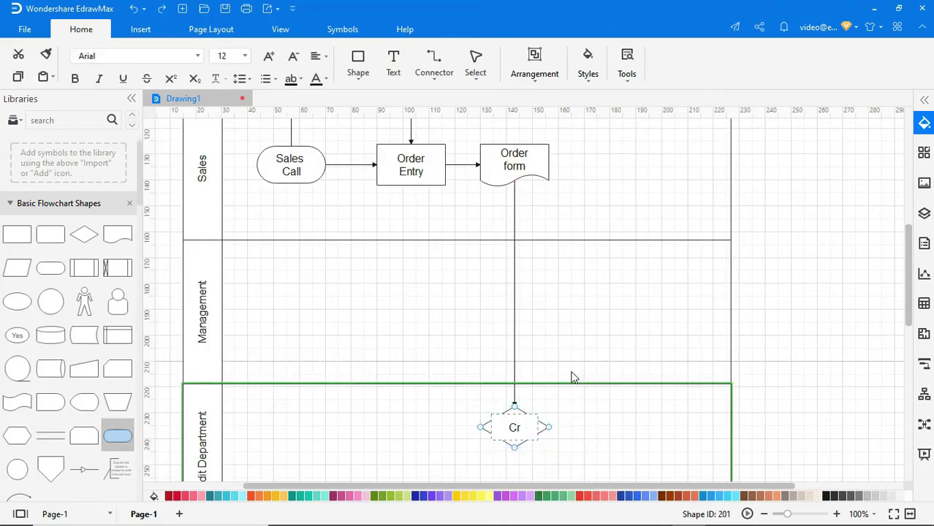
type("edit Check")
Step: Place a Credit criteria document in the Management lane and connect it to Credit Check
left_click_drag(118, 234, 289, 313)
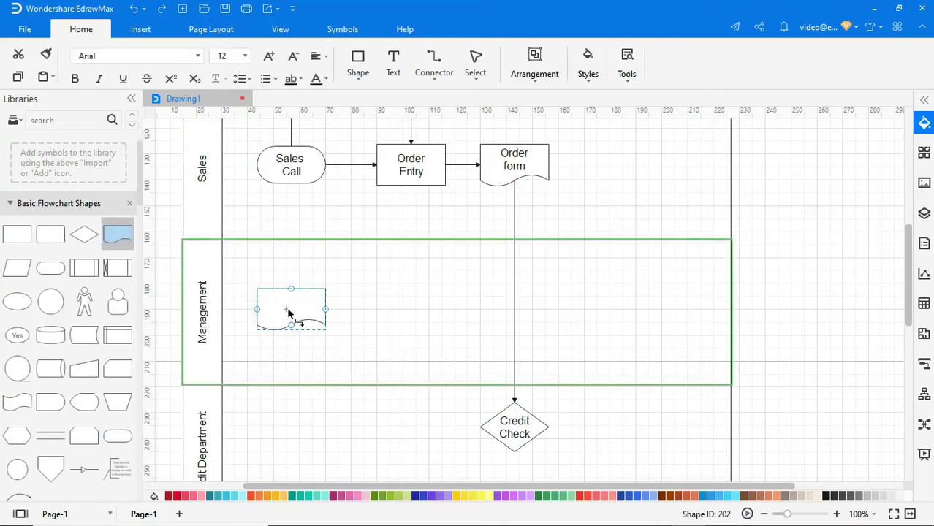
type("Credit Lim")
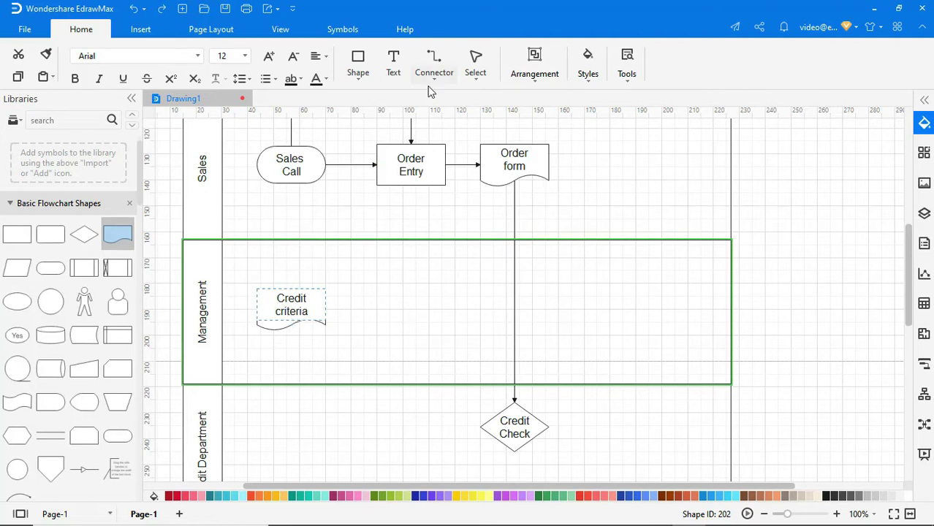
left_click(432, 77)
left_click_drag(291, 326, 479, 428)
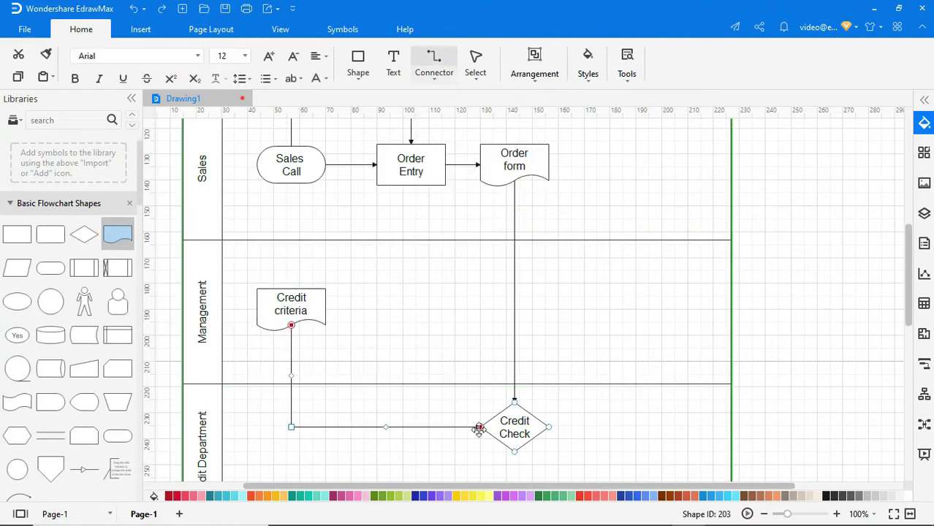
left_click(434, 73)
left_click(439, 144)
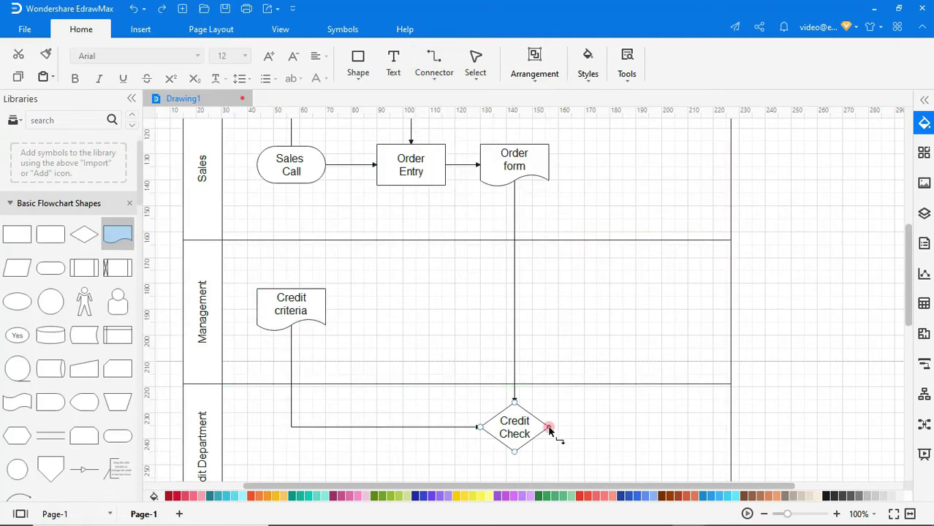
Step: Add a 'Credit Accounts Receivable Balance' decision off Credit Check's right side
left_click_drag(549, 432, 609, 429)
left_click(668, 389)
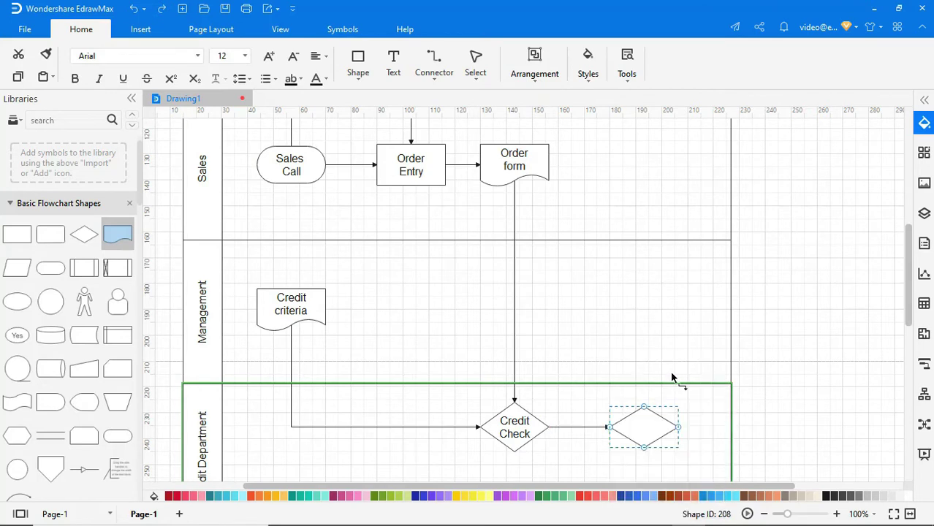
type("Credit Accounts Rece")
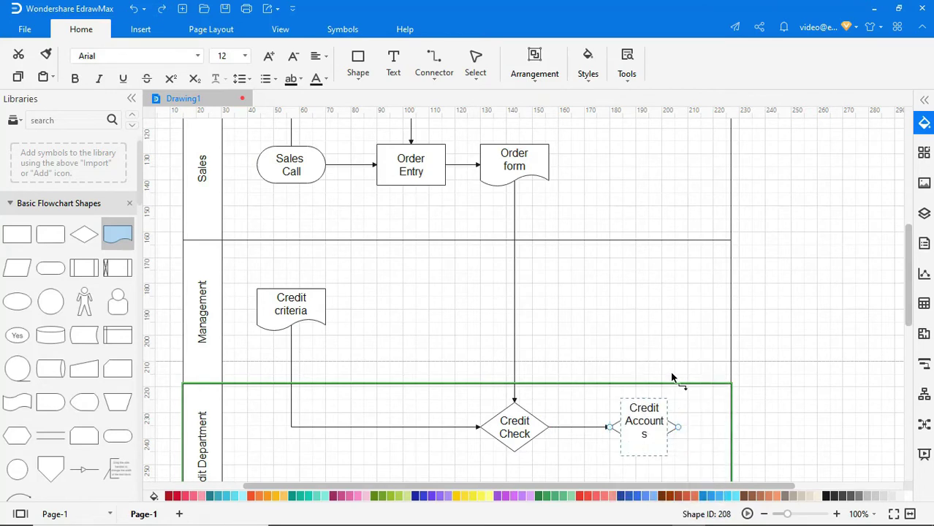
type("ivable")
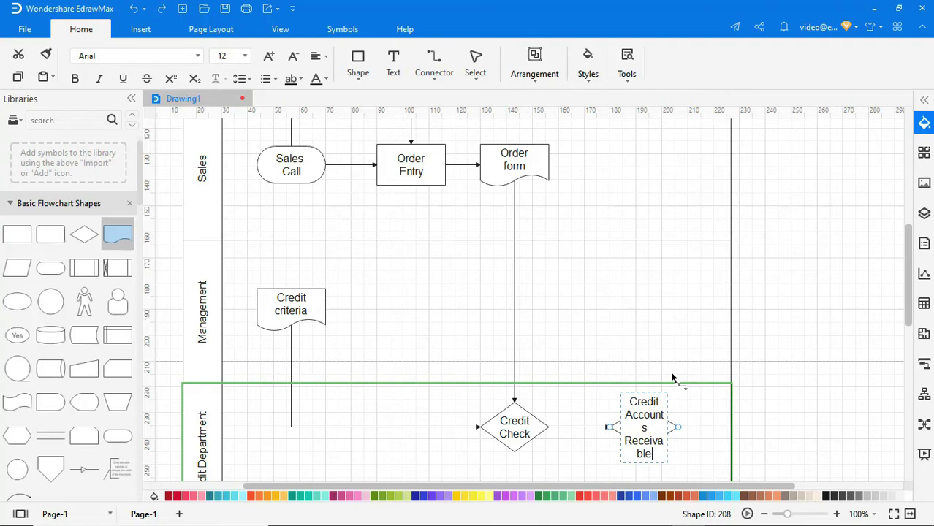
key("Return")
type("nce")
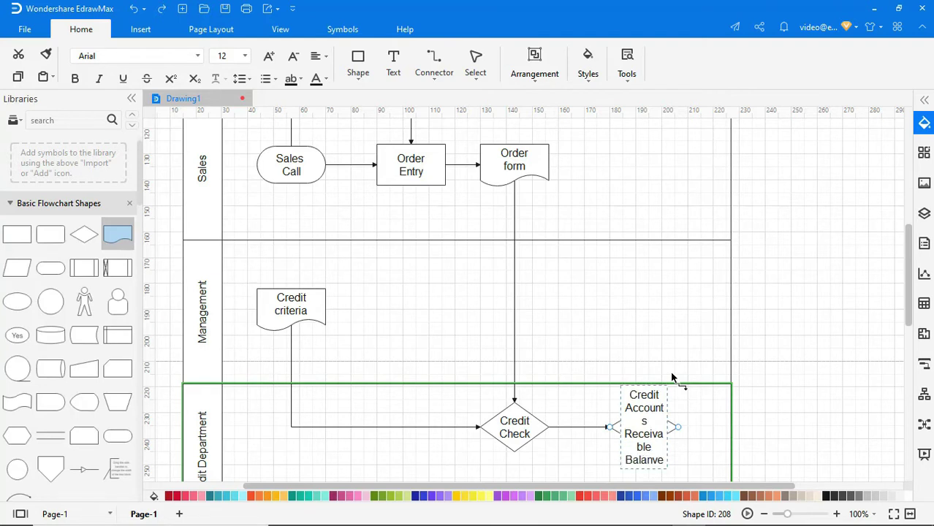
left_click(673, 378)
left_click(477, 81)
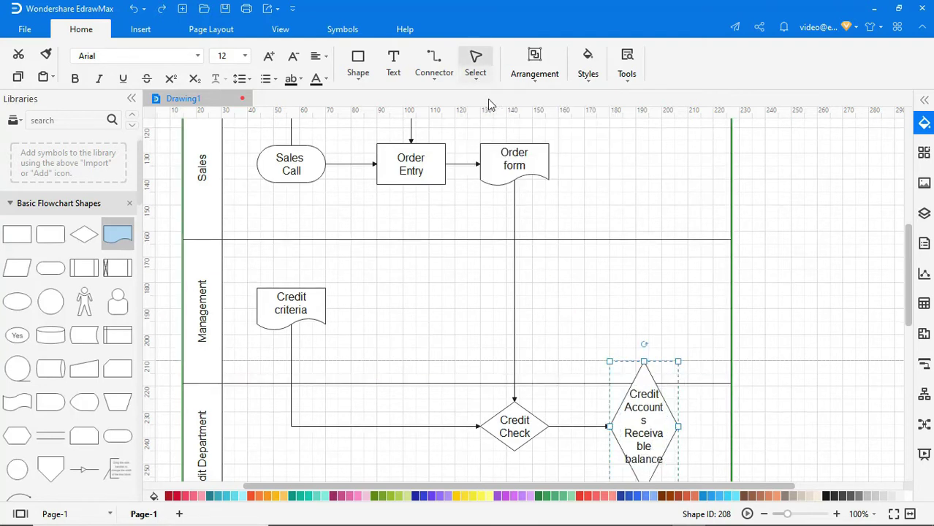
Step: Widen the balance diamond and the swimlanes, then draw an elbow connector back to Credit Check
mouse_move(680, 429)
left_mouse_down()
mouse_move(713, 430)
mouse_move(666, 414)
left_mouse_up()
scroll(662, 386, "down", 2)
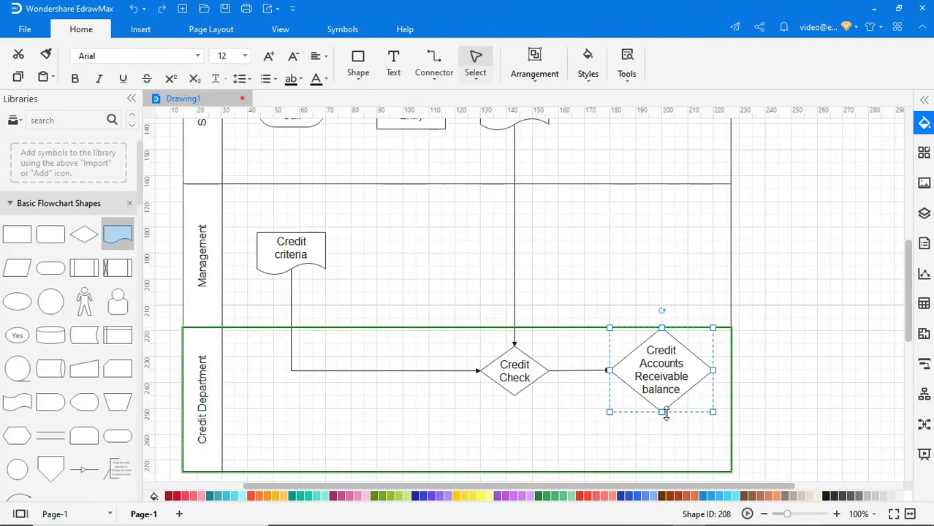
left_click(732, 310)
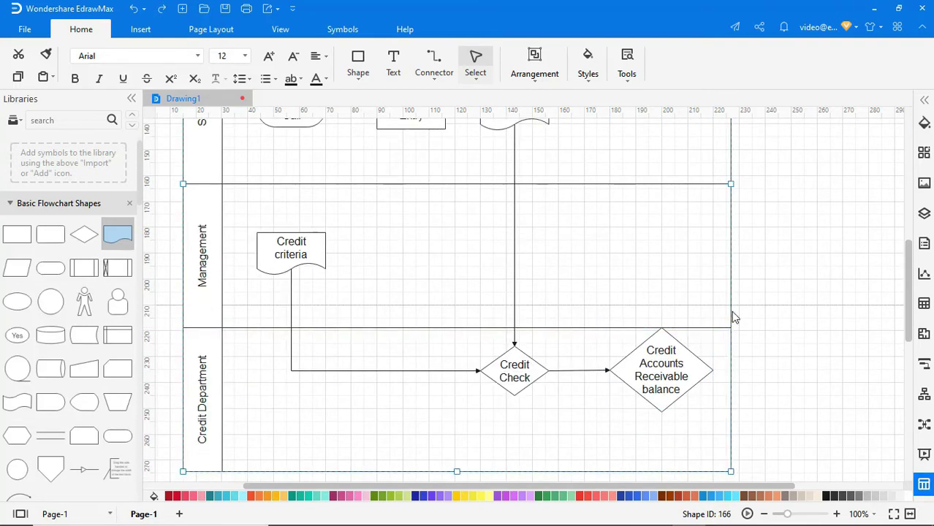
left_click_drag(734, 196, 911, 205)
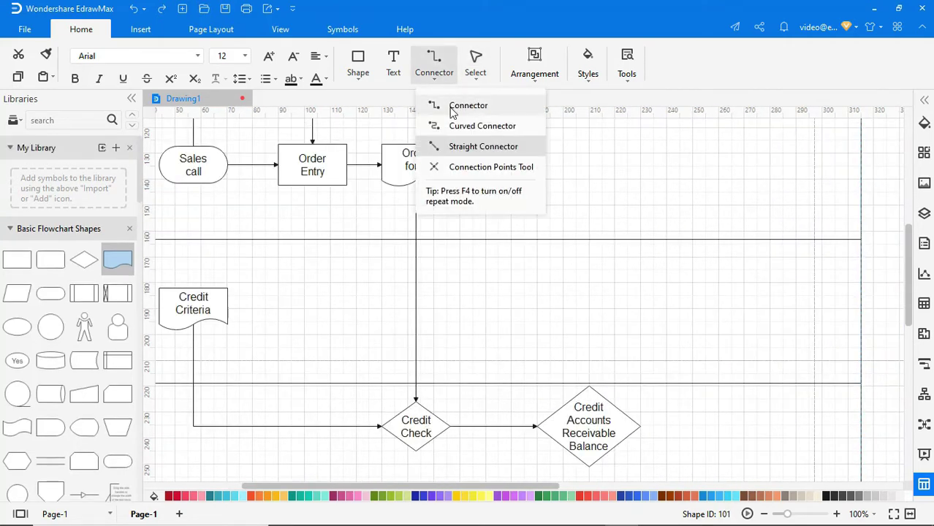
left_click(451, 108)
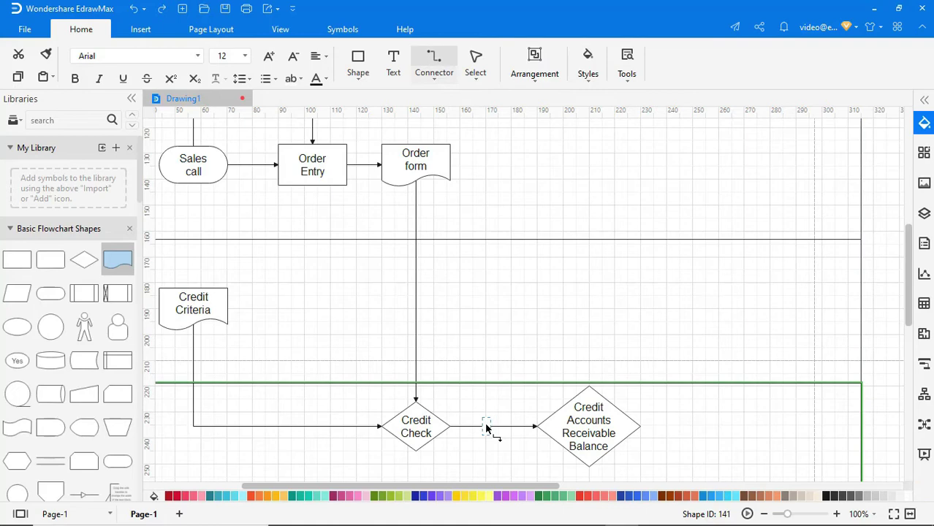
type("Ok")
left_click_drag(589, 467, 417, 373)
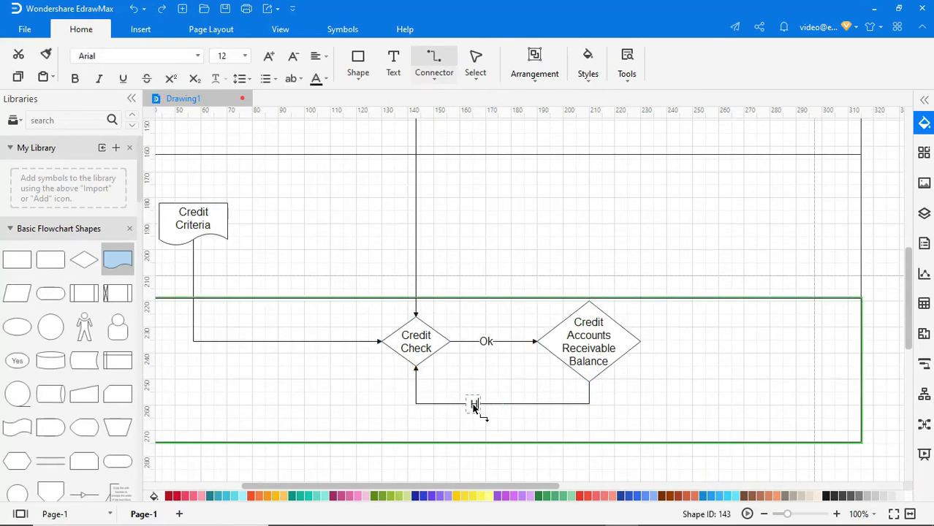
Step: Label the return link 'High Balance' and add a Calculate Credit Terms box off the diamond
type("igh Balance")
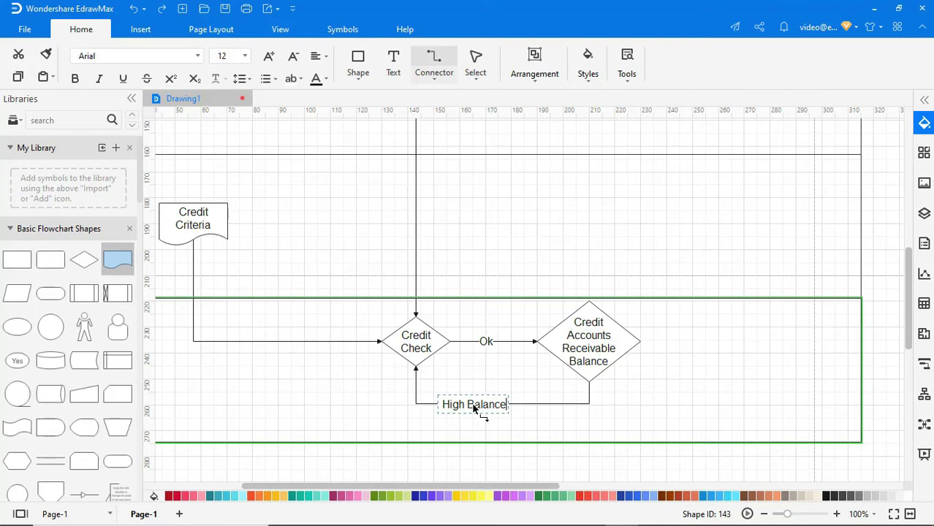
left_click(433, 83)
left_click(451, 146)
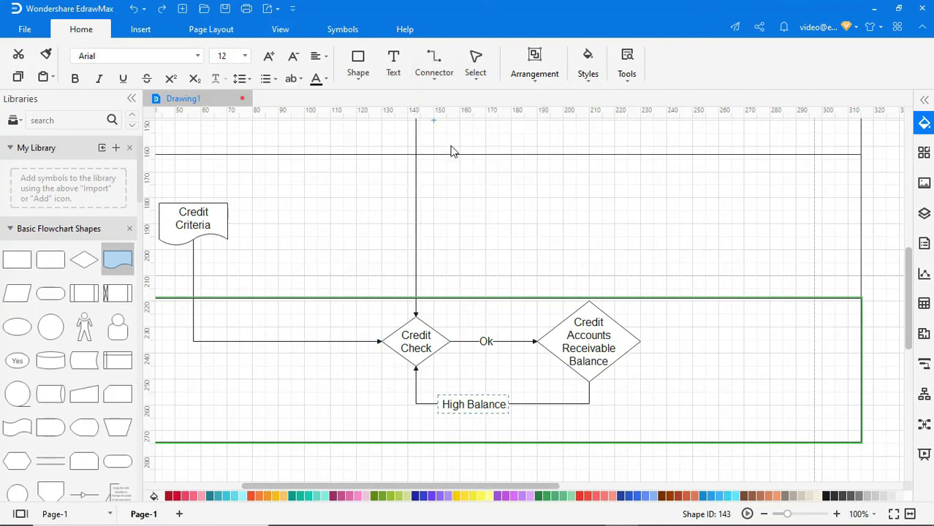
left_click_drag(641, 343, 670, 344)
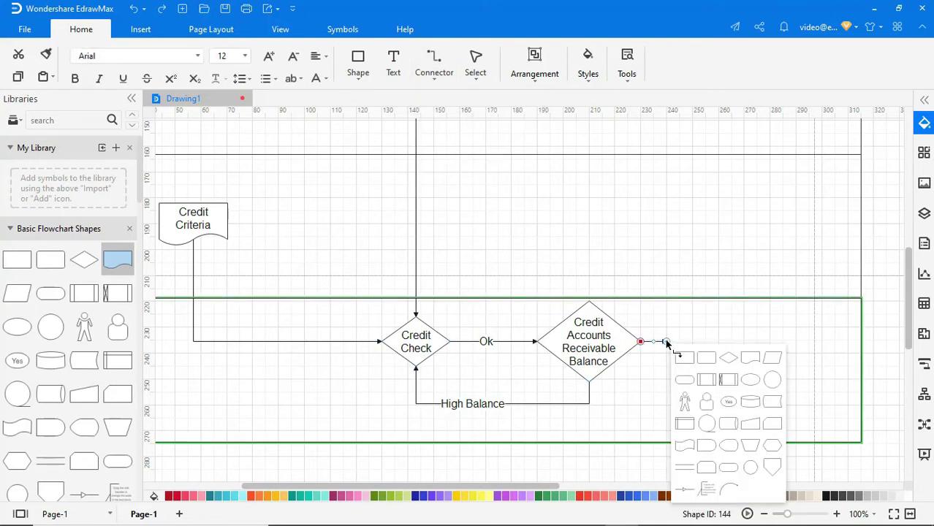
left_click(685, 399)
type("Calculate ")
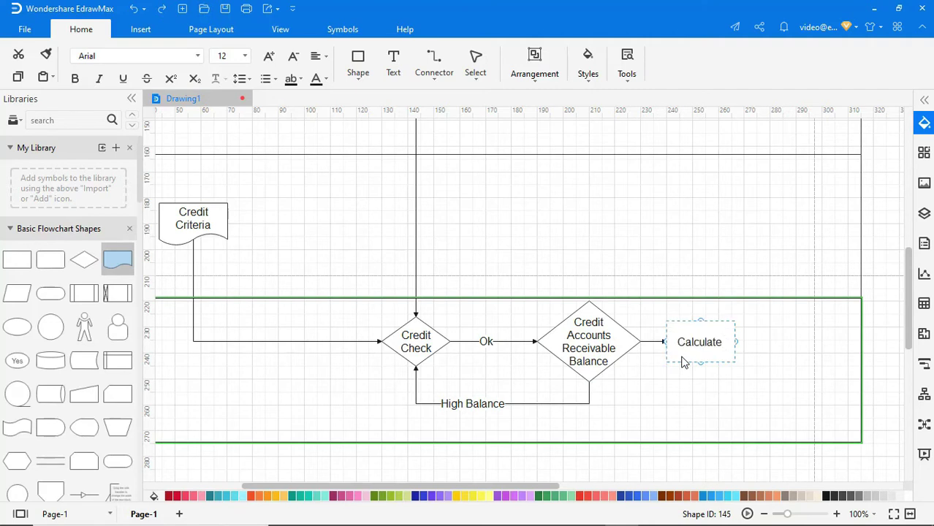
type("Credit Terms")
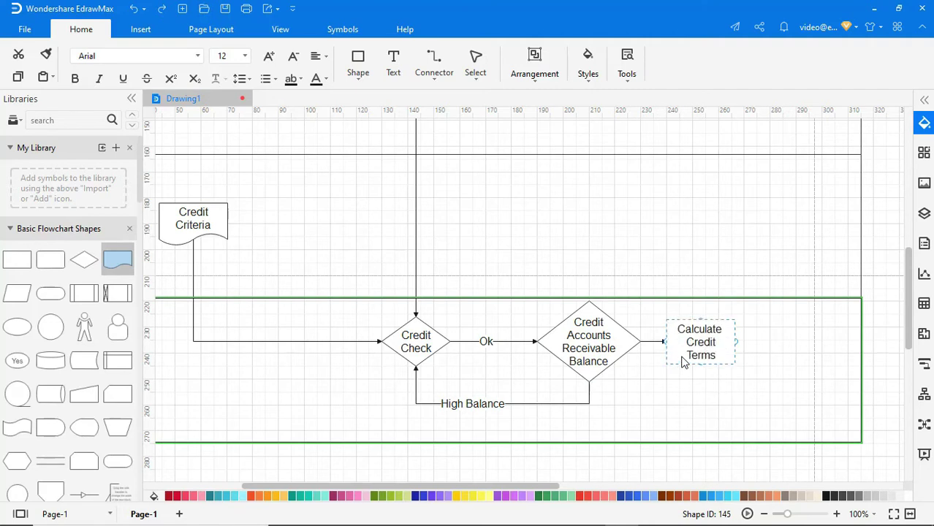
Step: Label the link into Calculate Credit Terms 'Ok' and add a Terms Approved document after it
left_click(650, 347)
type("Ok")
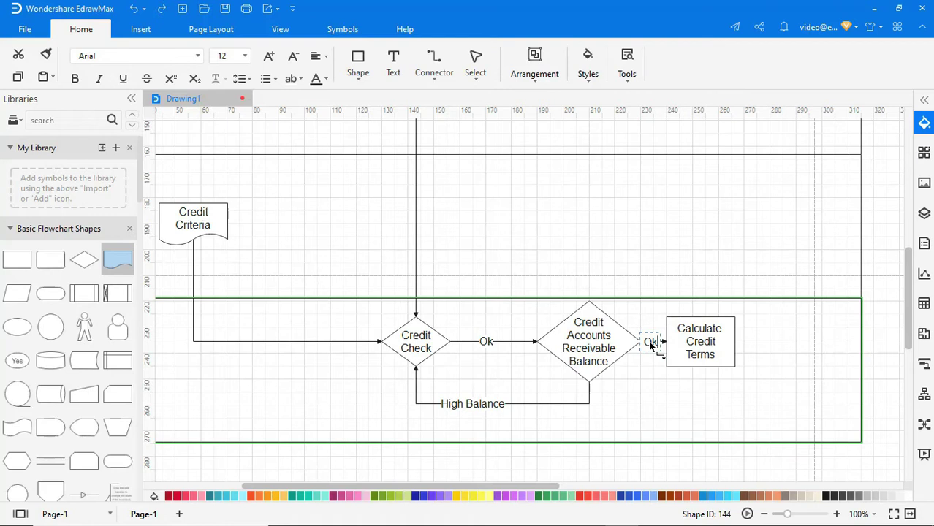
left_click(718, 344)
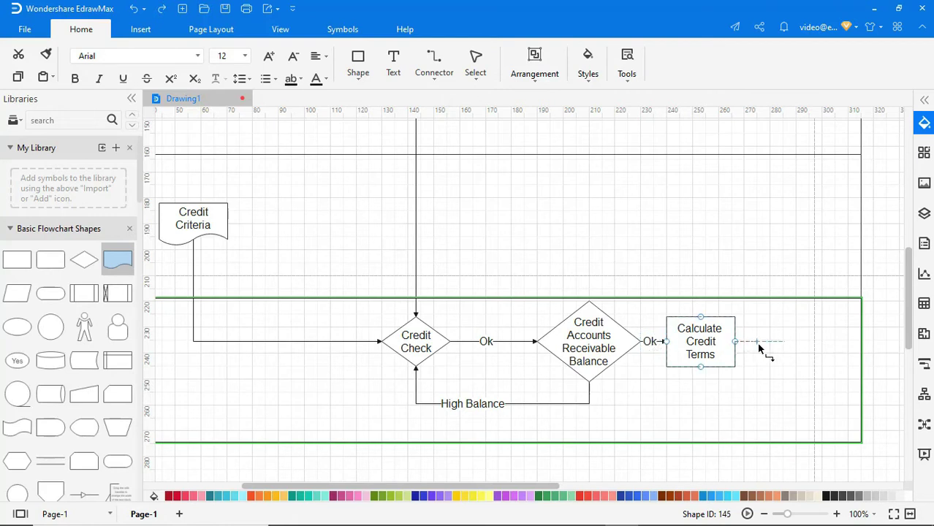
left_click_drag(736, 342, 770, 353)
left_click(854, 364)
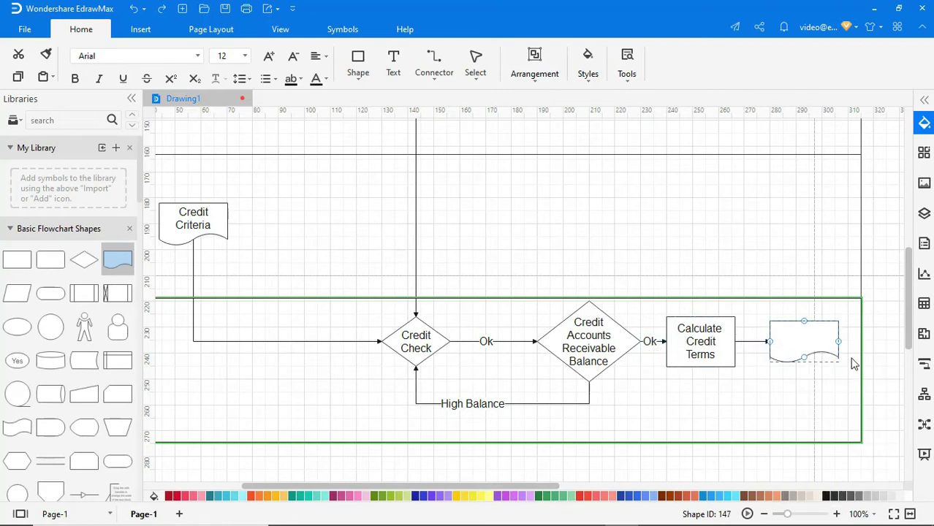
type("Terms")
key("Return")
Step: Link Terms Approved up to a widened 'Sales Approved' terminator
type("ved")
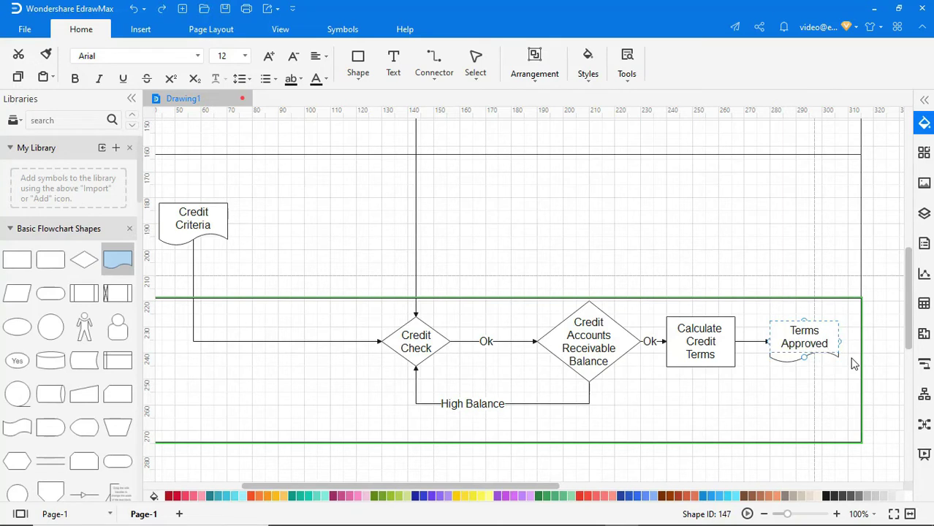
left_click(804, 321)
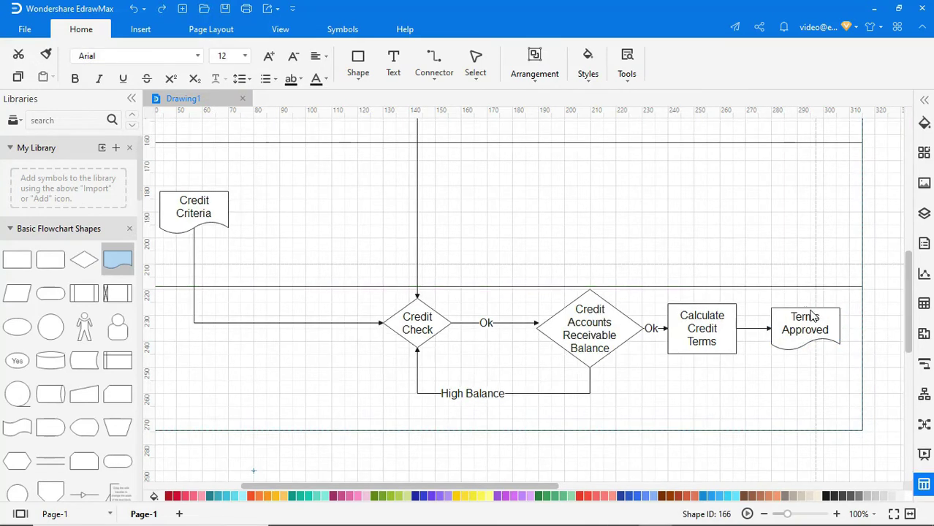
left_click_drag(800, 116, 804, 120)
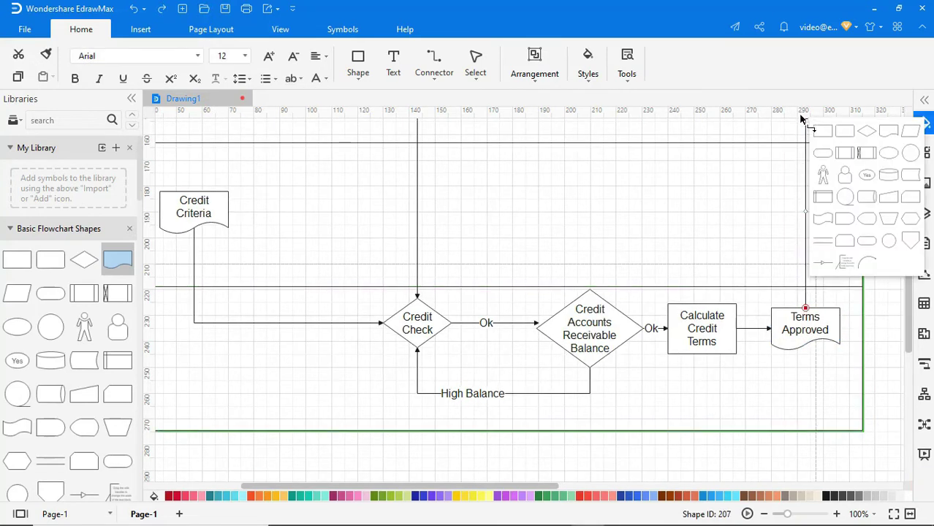
left_click(826, 156)
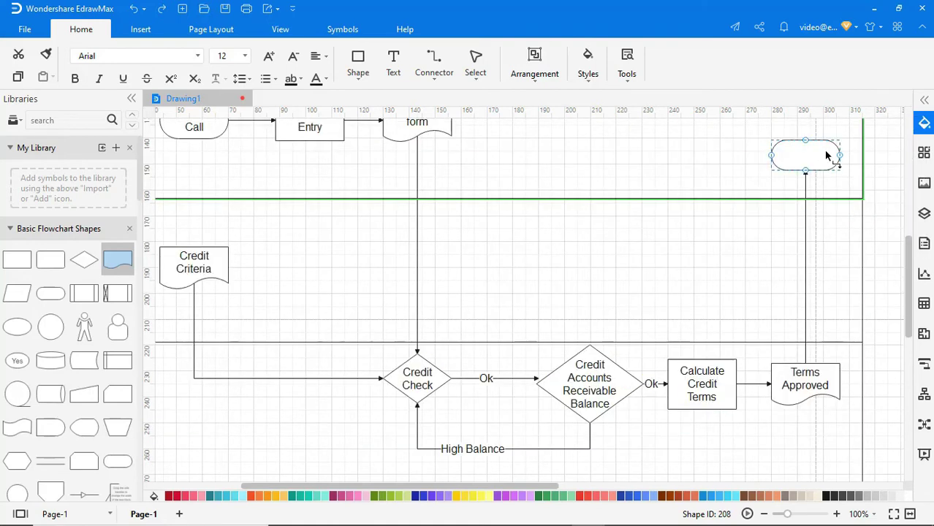
type("Sales Ap")
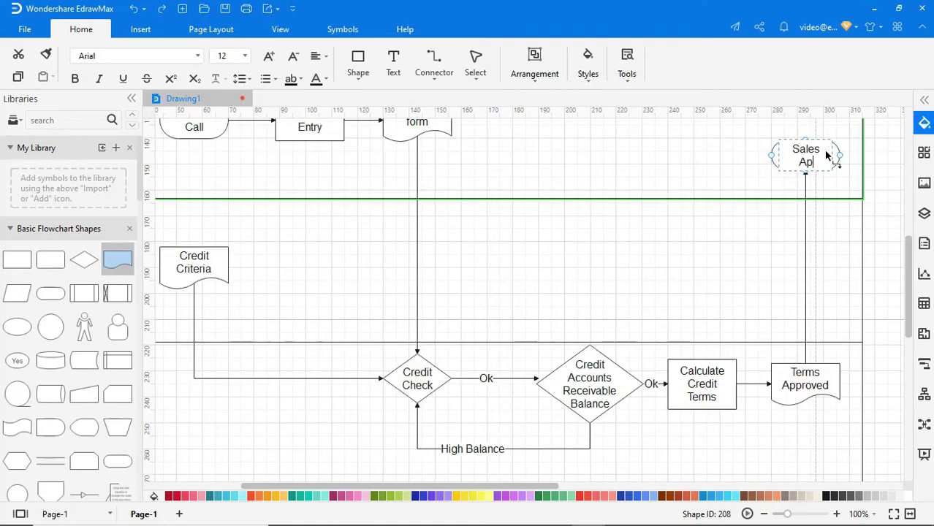
type("proved")
left_click(764, 176)
left_click(799, 170)
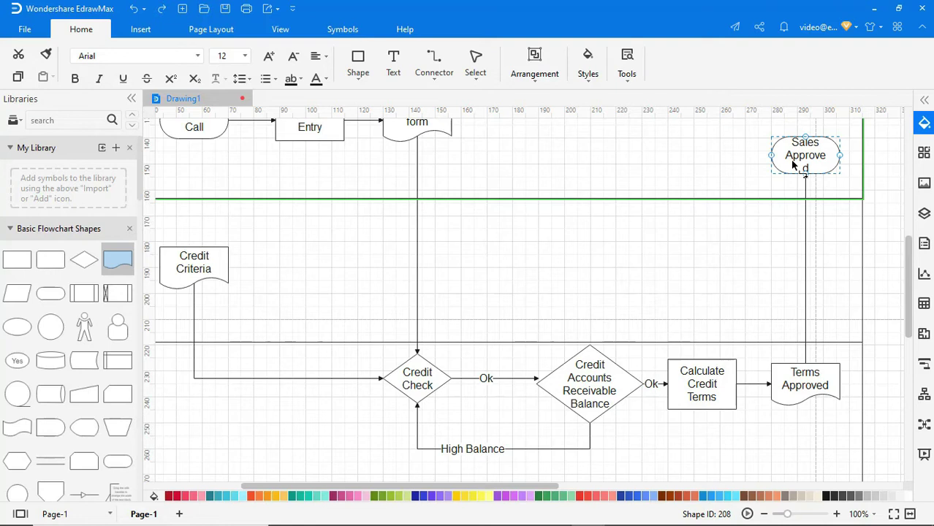
left_click(475, 64)
left_click(553, 109)
left_click_drag(770, 155, 765, 155)
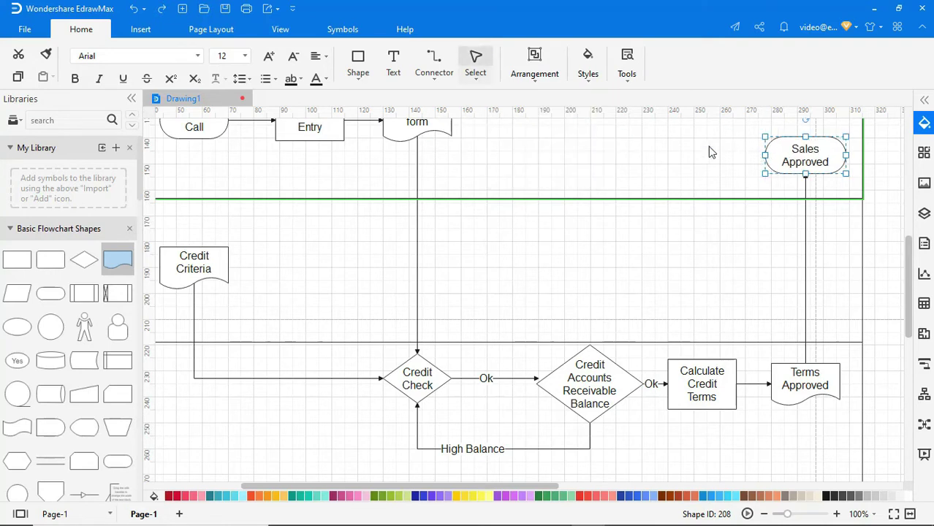
Step: Add a multi-line 'Credit Issue Report' document connected above Calculate Credit Terms
left_click(435, 77)
left_click(461, 147)
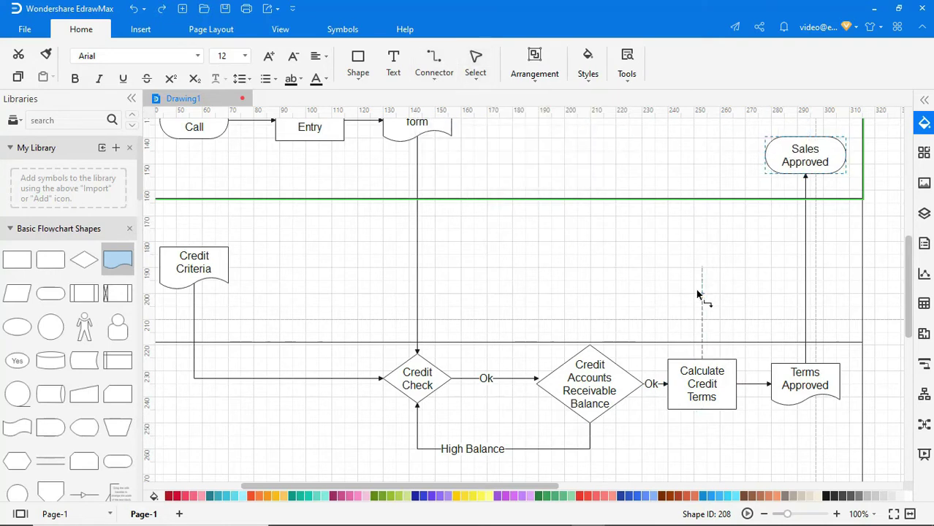
left_click_drag(696, 292, 700, 296)
left_click(785, 310)
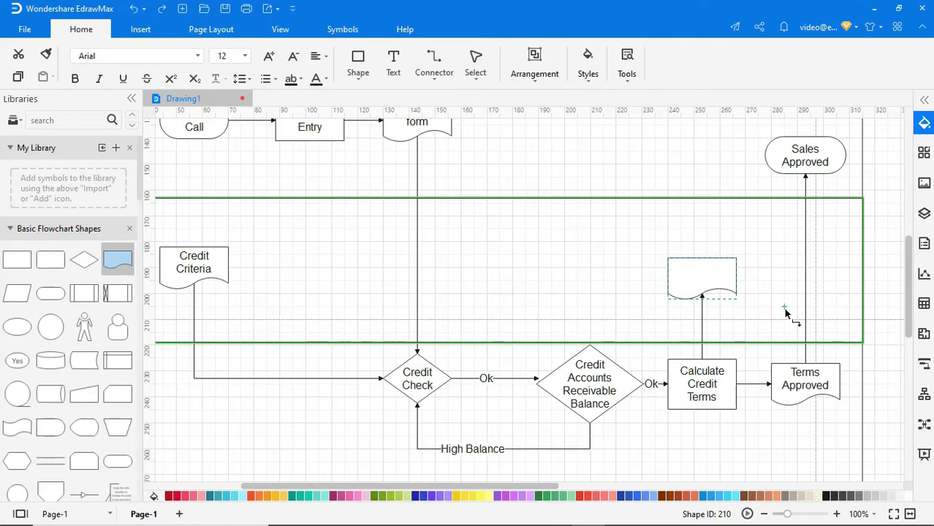
type("Credit")
key("Return")
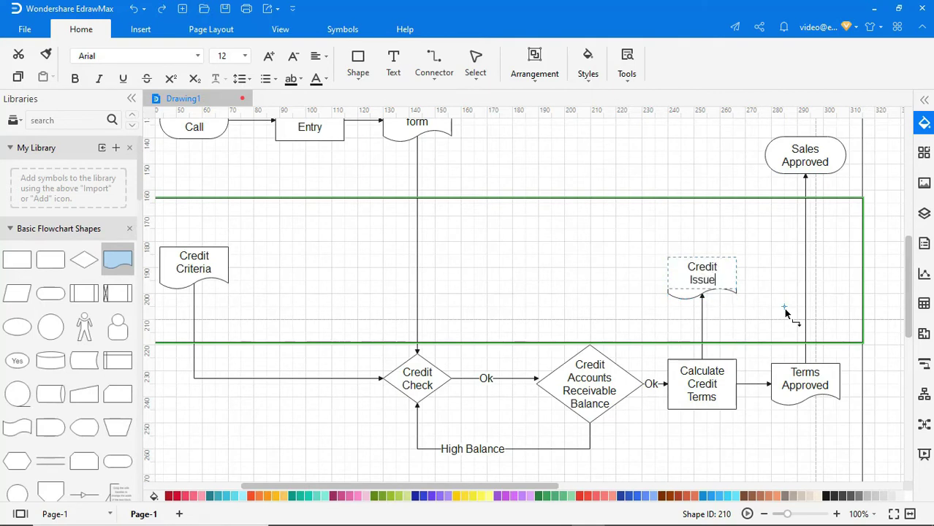
key("Return")
type("Report")
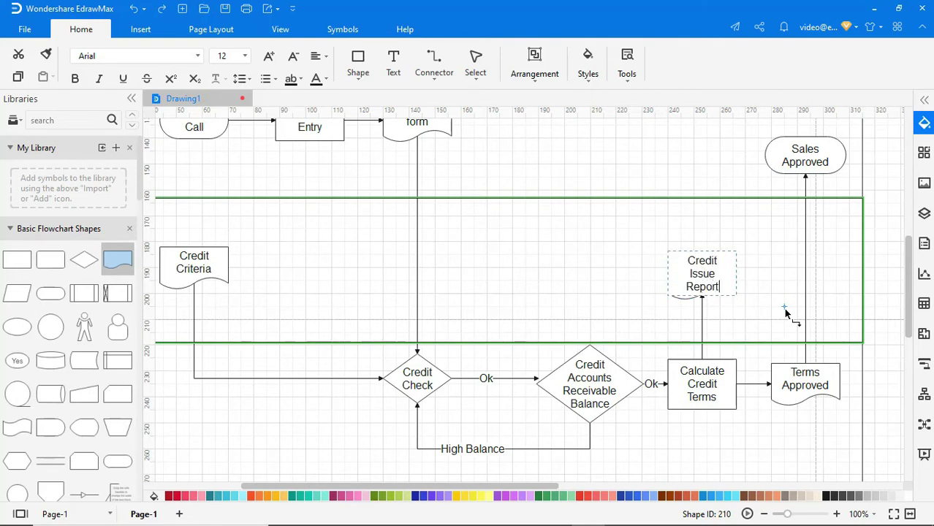
left_click(786, 313)
Step: Connect Credit Check up to a new, widened 'Sales not Approved' terminator
left_click(434, 65)
mouse_move(417, 379)
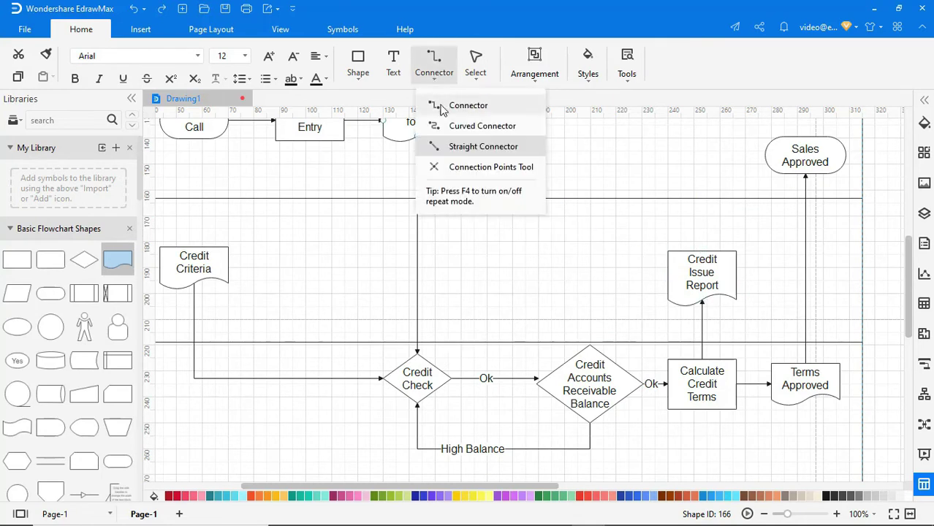
left_click(441, 106)
left_click_drag(439, 369, 512, 151)
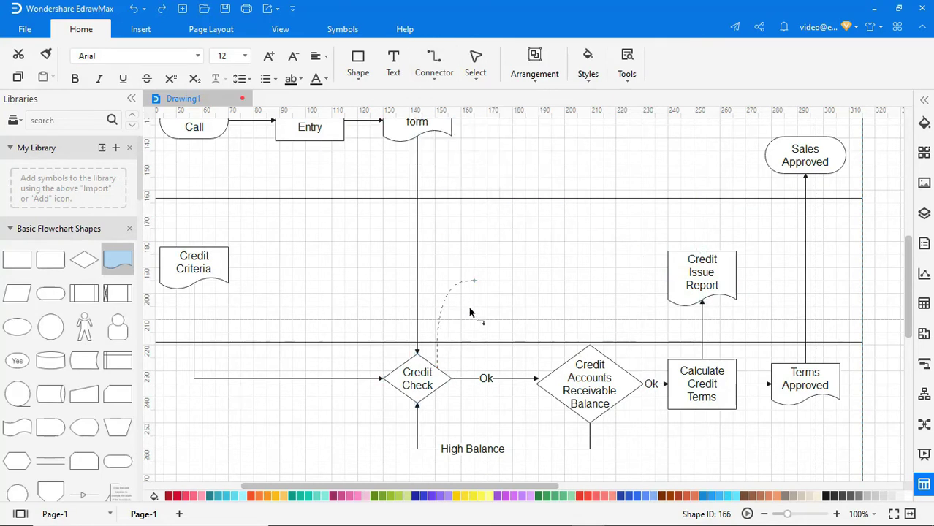
left_click(539, 192)
type("S")
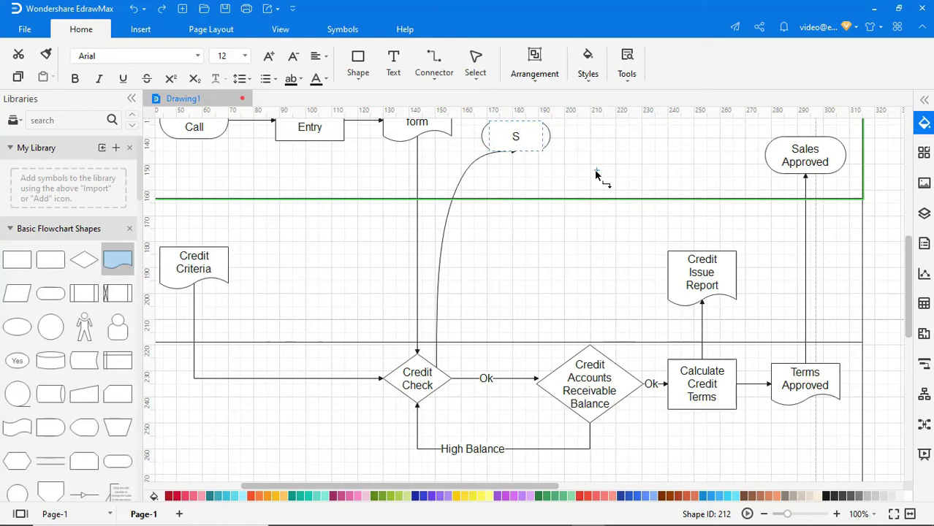
type("ales not")
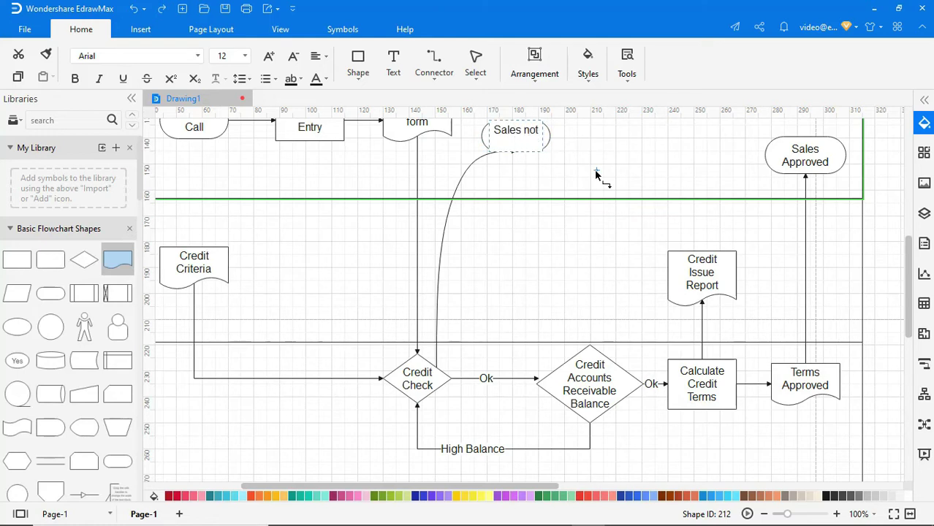
type(" Approved")
left_click(594, 170)
left_click(476, 84)
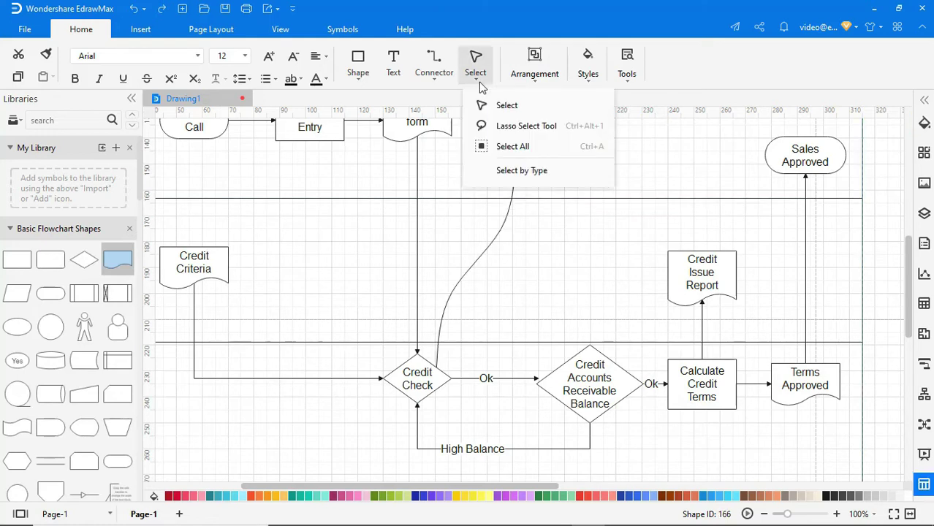
left_click(543, 141)
left_click_drag(550, 136, 553, 136)
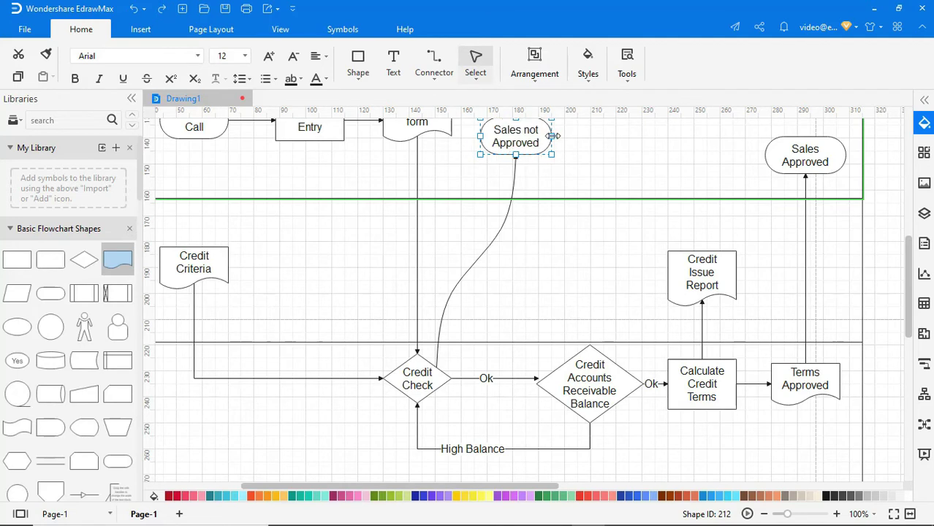
Step: Label the curved Credit Check link 'Bad Credit'
left_click(481, 252)
type("Ba")
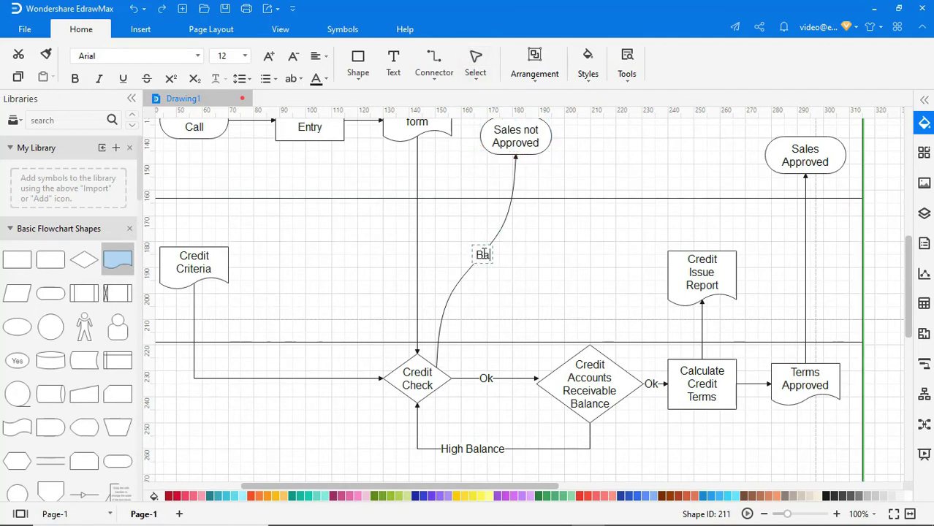
type("d Credit")
left_click(530, 258)
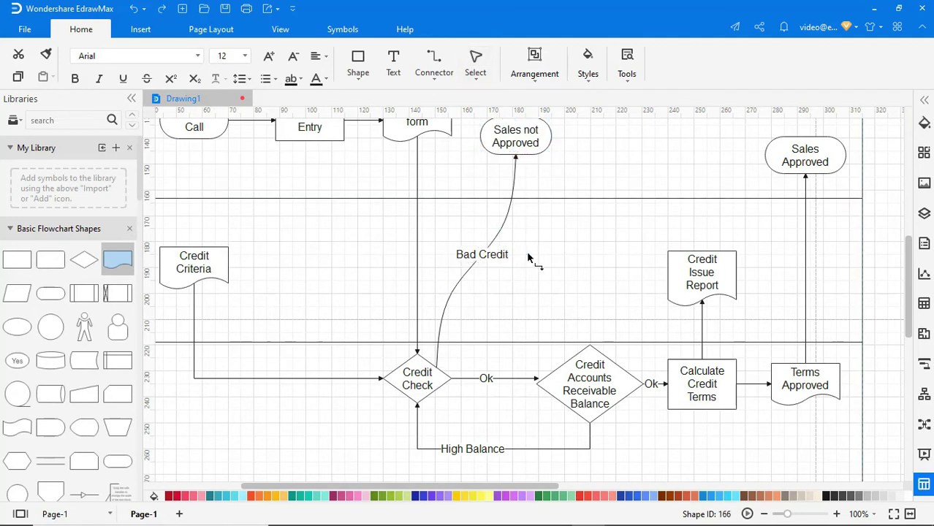
left_click(278, 31)
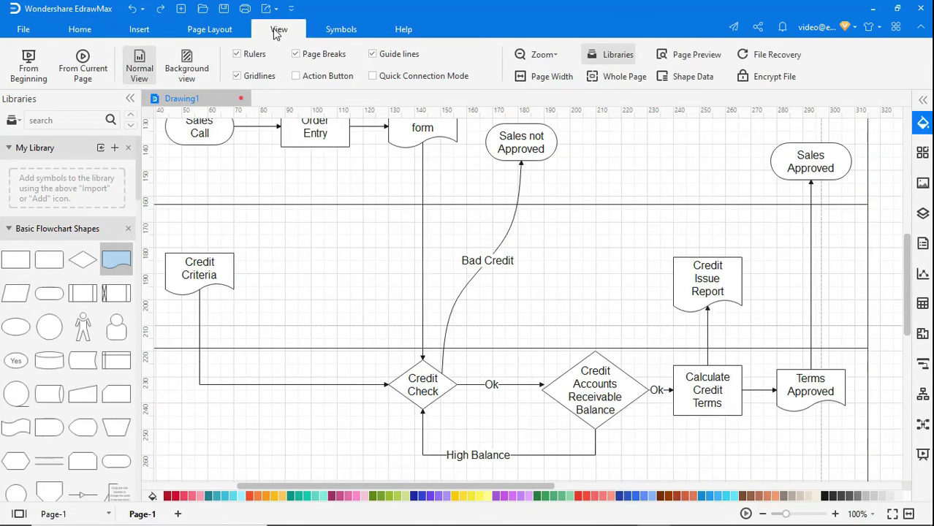
Step: Turn off the gridlines and apply the light-blue theme to every flowchart shape
left_click(249, 77)
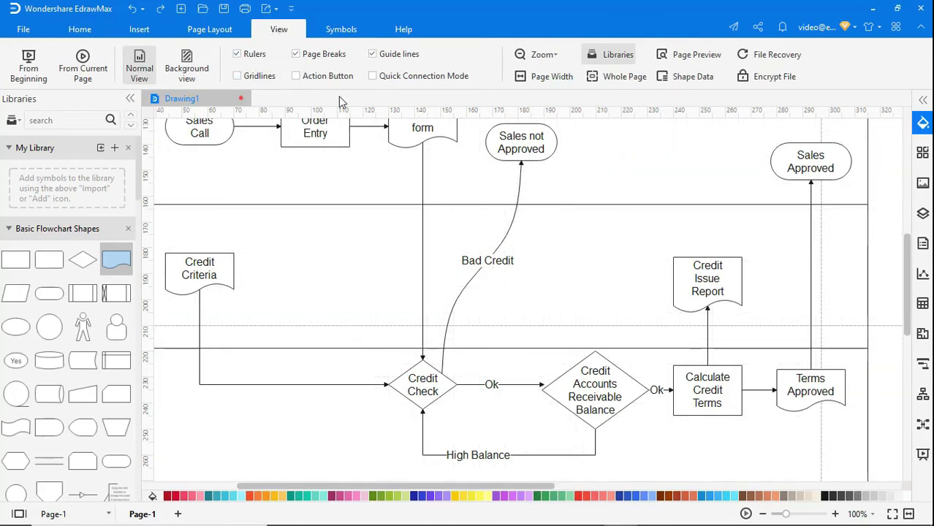
left_click(923, 121)
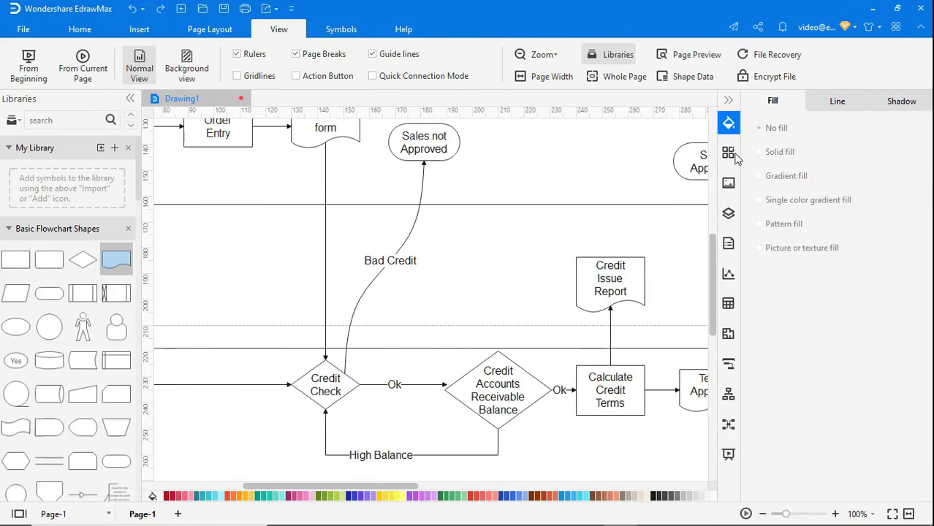
left_click(733, 155)
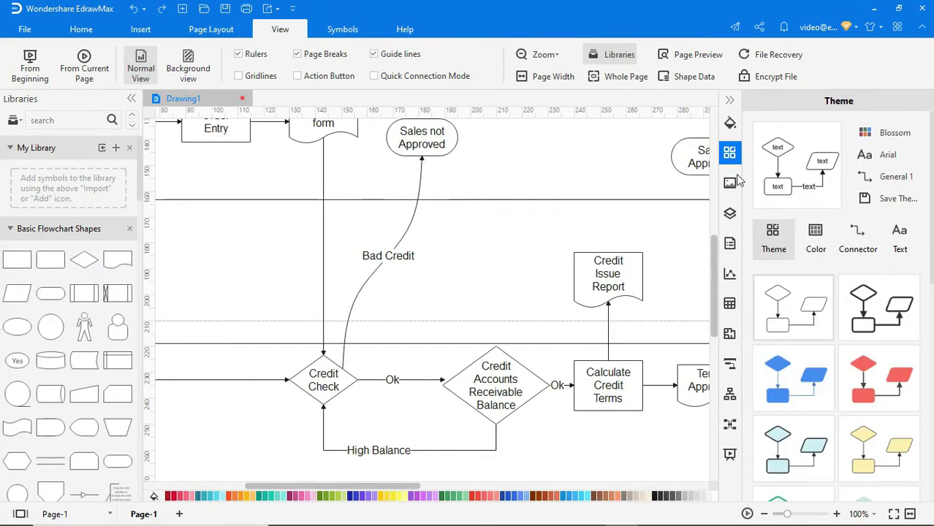
left_click(790, 455)
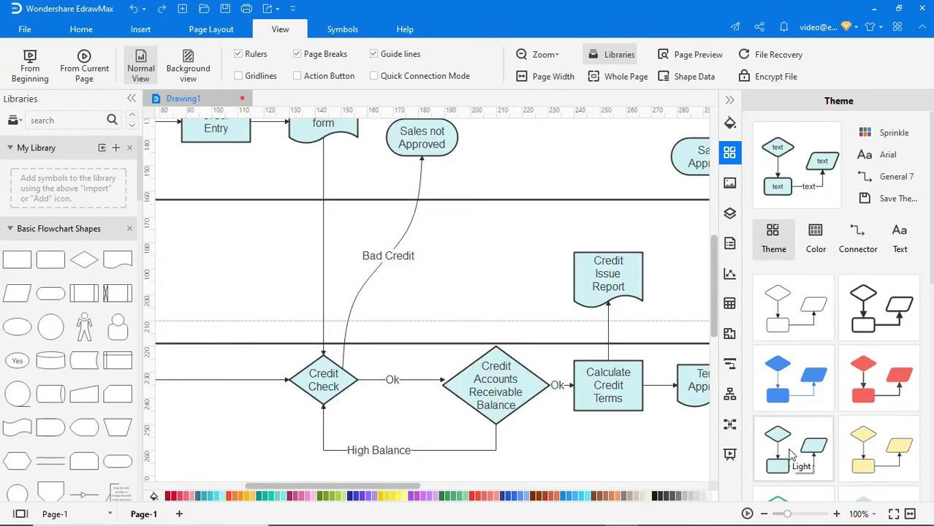
left_click(729, 100)
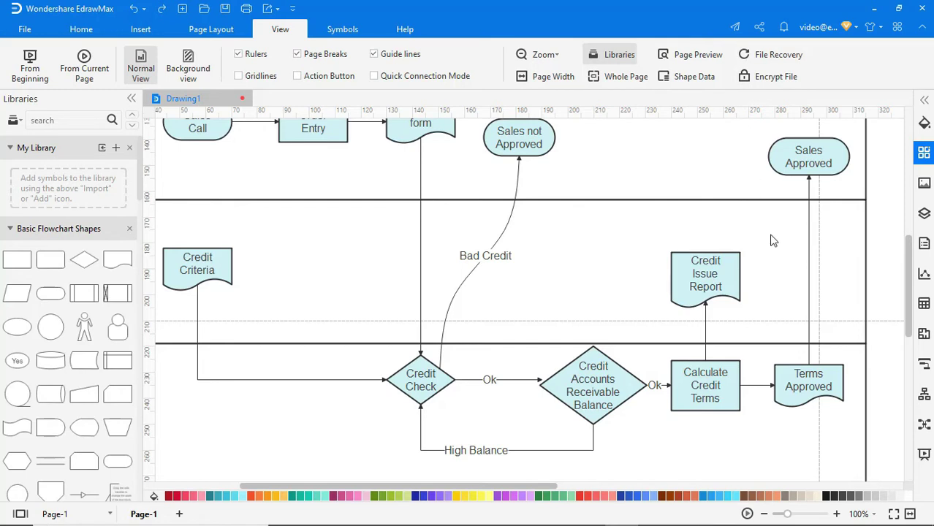
Step: Fit the page in view, then enlarge the swimlane diagram and shift it right
left_click(895, 515)
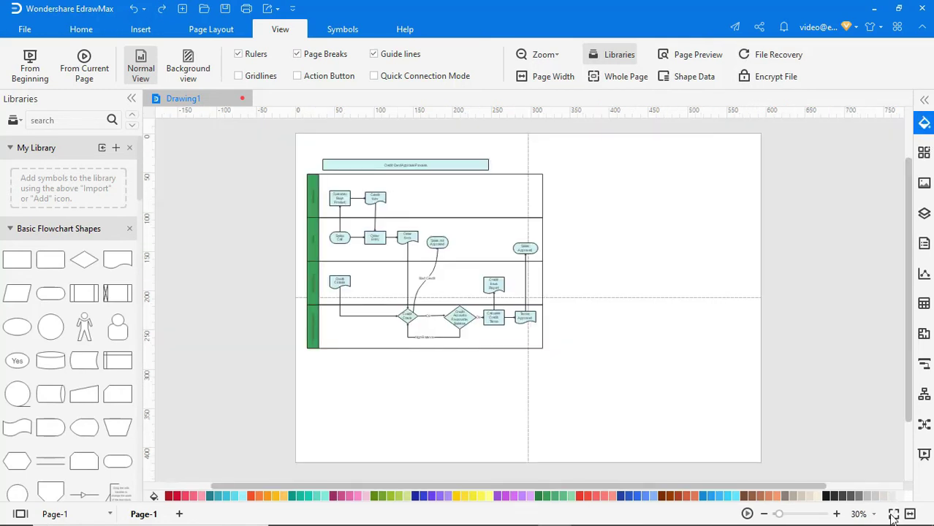
mouse_move(308, 157)
left_mouse_down()
mouse_move(559, 364)
mouse_move(649, 401)
left_mouse_up()
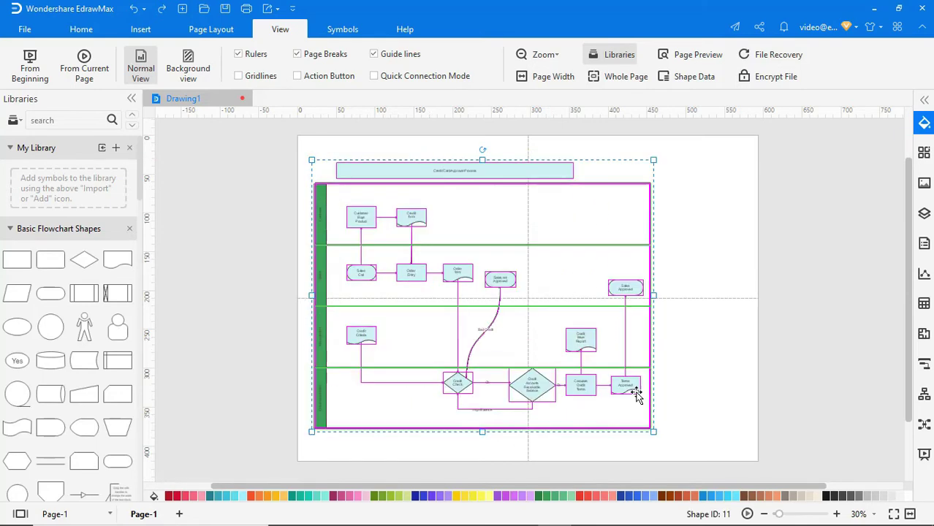
left_click_drag(566, 338, 606, 342)
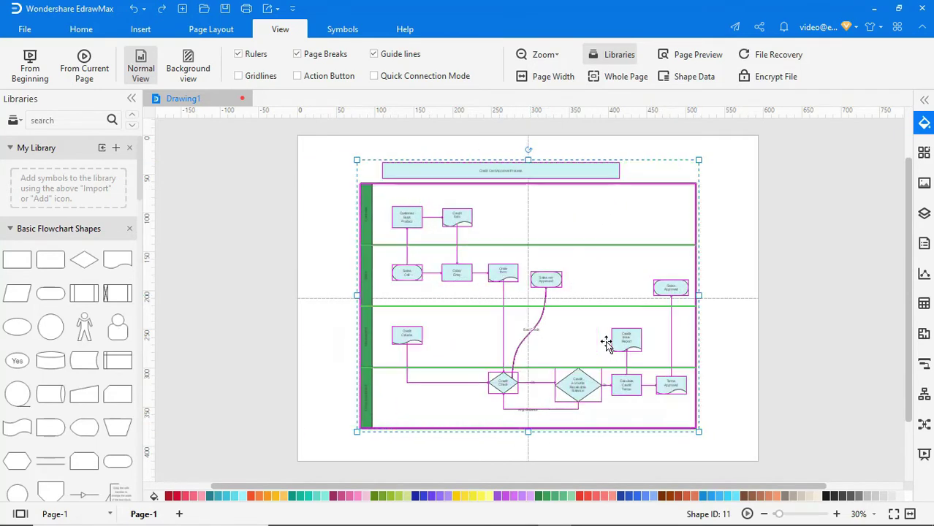
Step: Set the text of all diagram shapes to font size 16
right_click(713, 260)
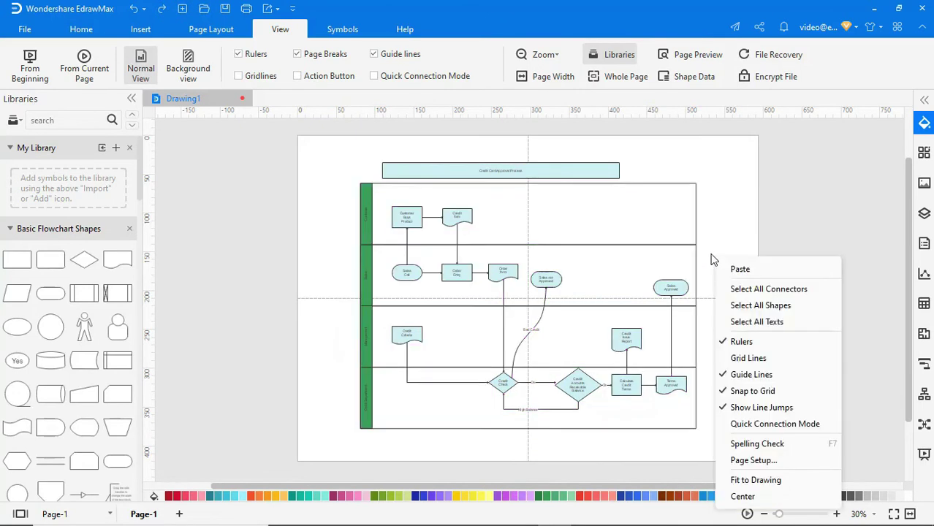
left_click(758, 322)
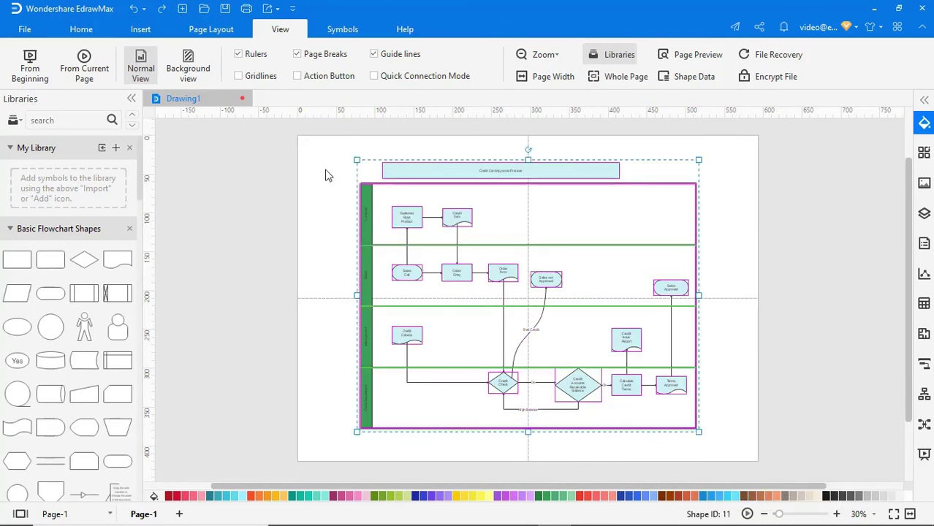
left_click(88, 34)
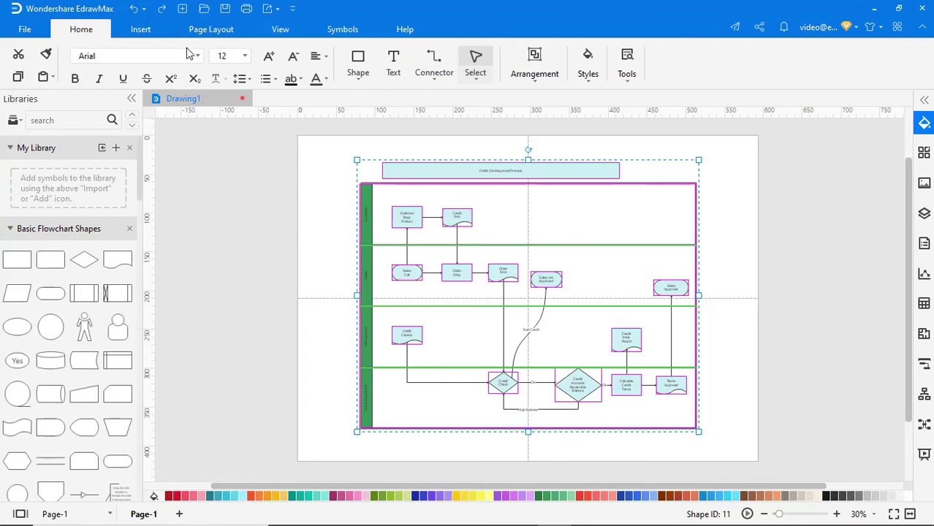
left_click(244, 56)
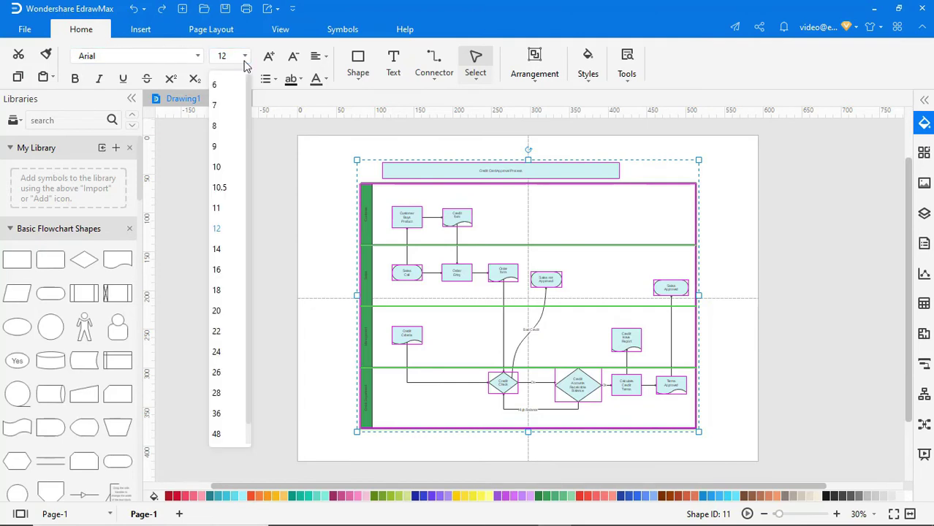
left_click(218, 269)
Step: Set the Credit Card Approval Process title to font size 22
key("Escape")
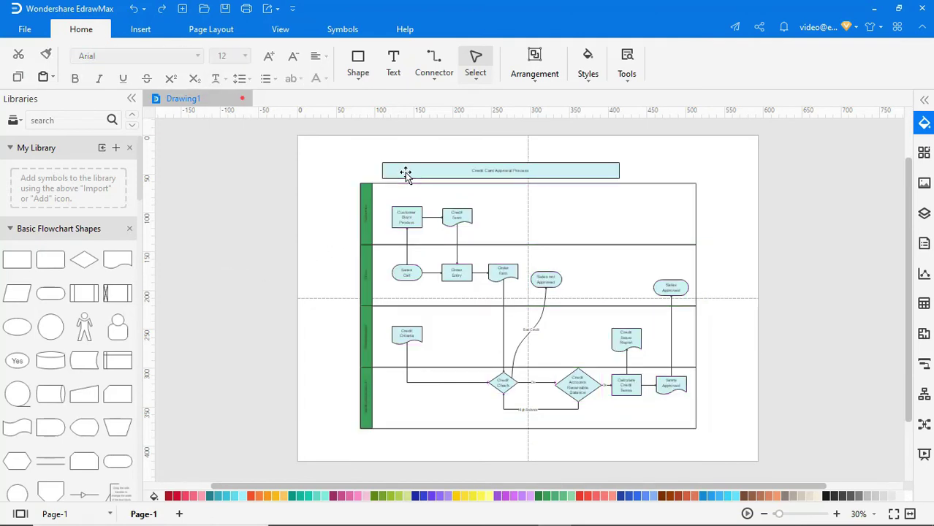
left_click(406, 174)
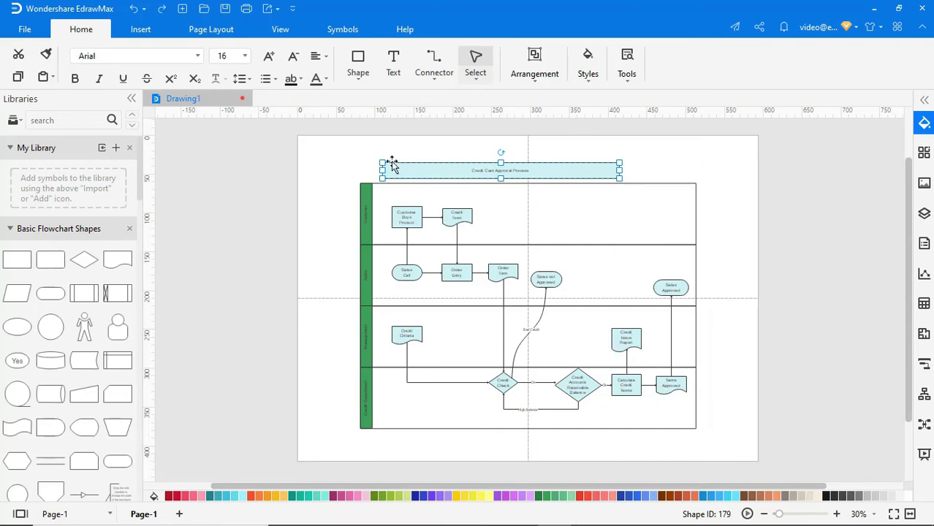
left_click(245, 56)
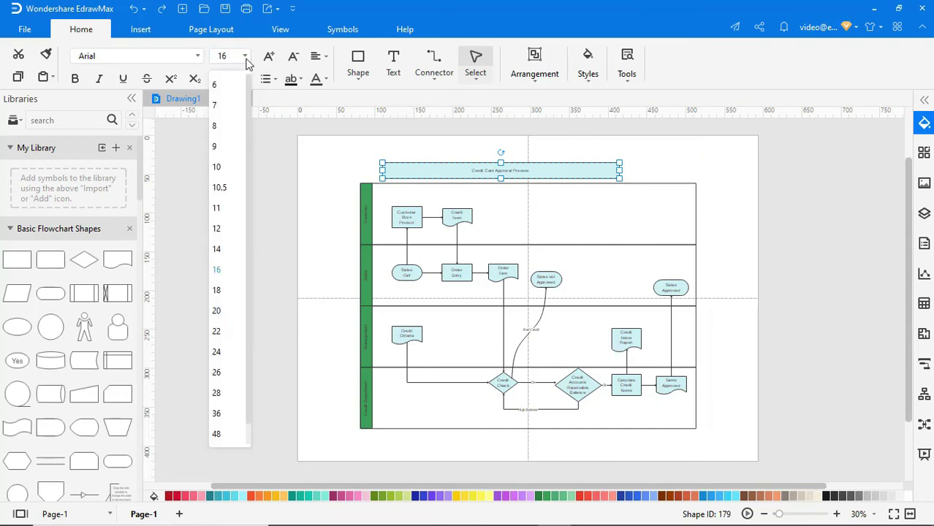
left_click(217, 332)
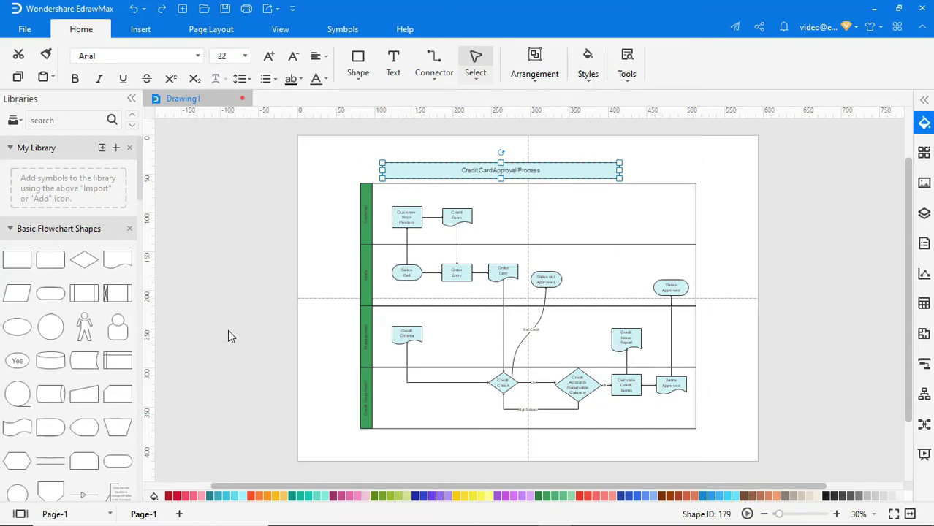
Step: Start the full-screen slideshow from the first page
left_click(284, 32)
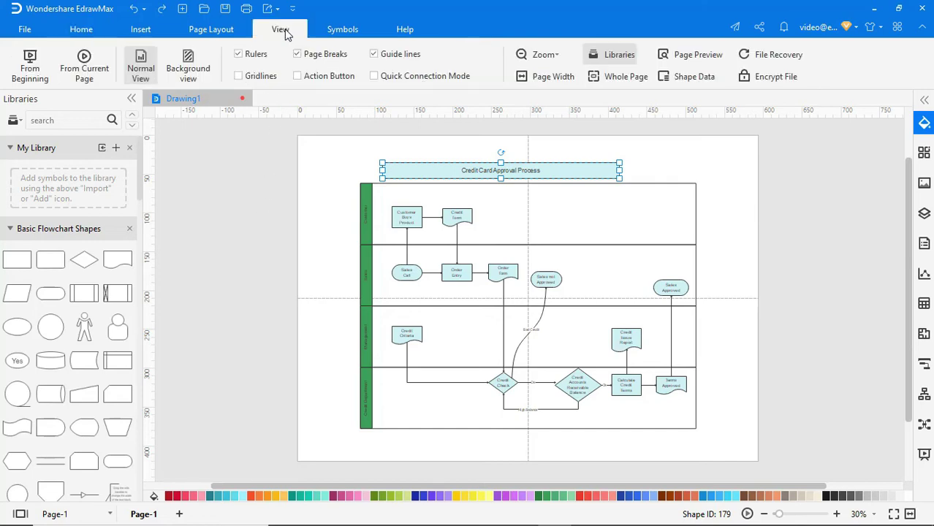
left_click(35, 73)
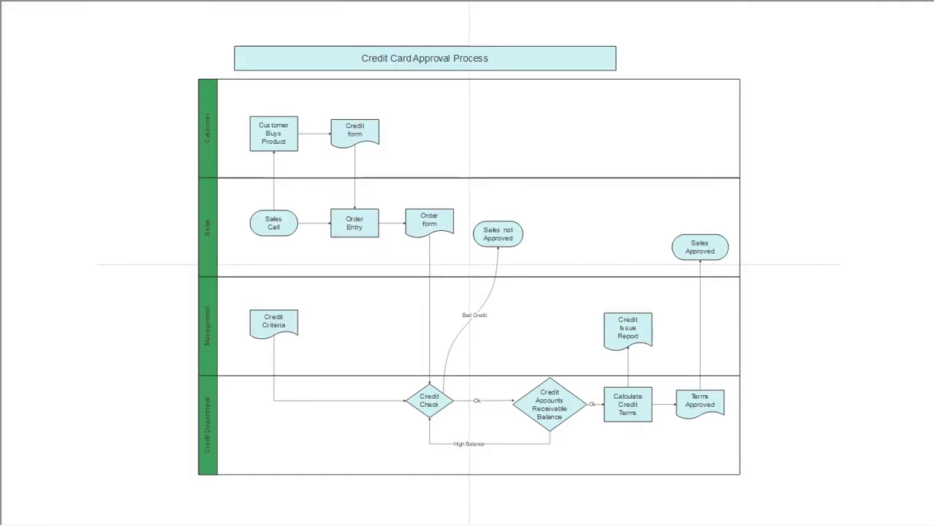